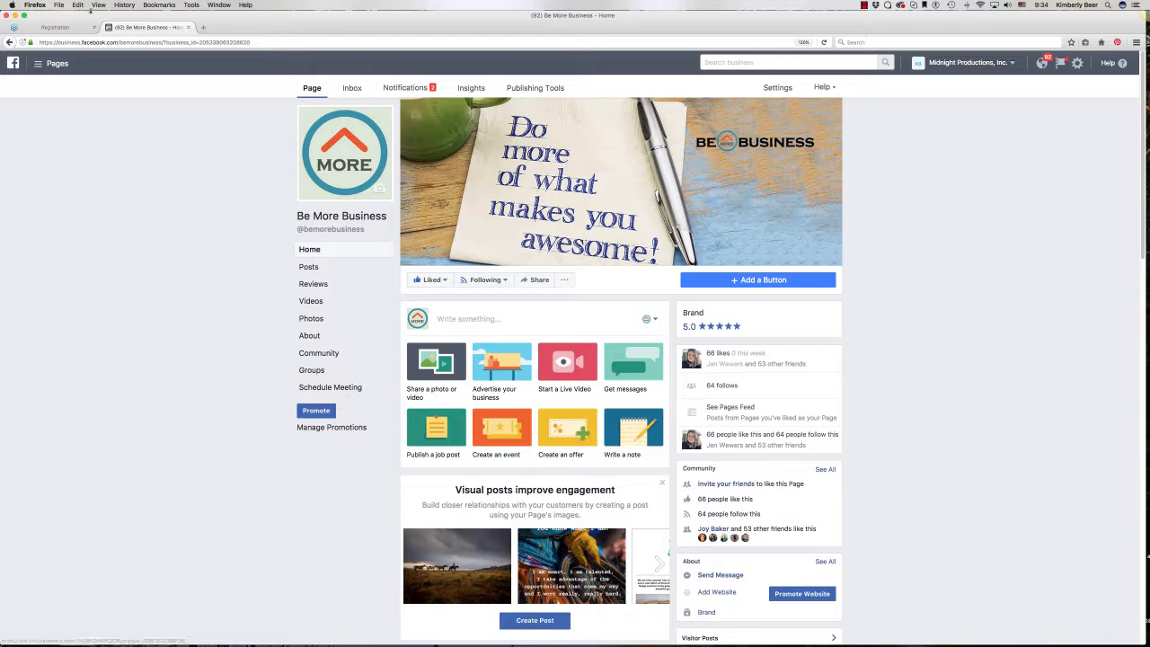
Step: Check the webinar registration page and start creating a new event on the Be More Business page
{"action": "left_click", "coordinate": [55, 27]}
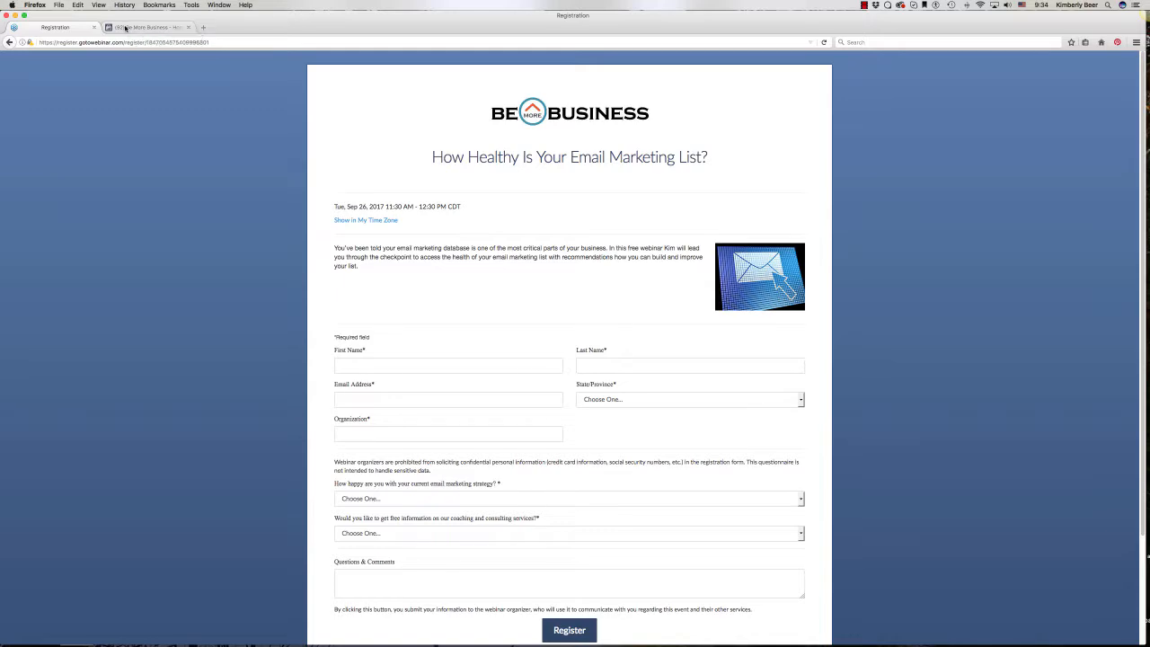
{"action": "left_click", "coordinate": [127, 28]}
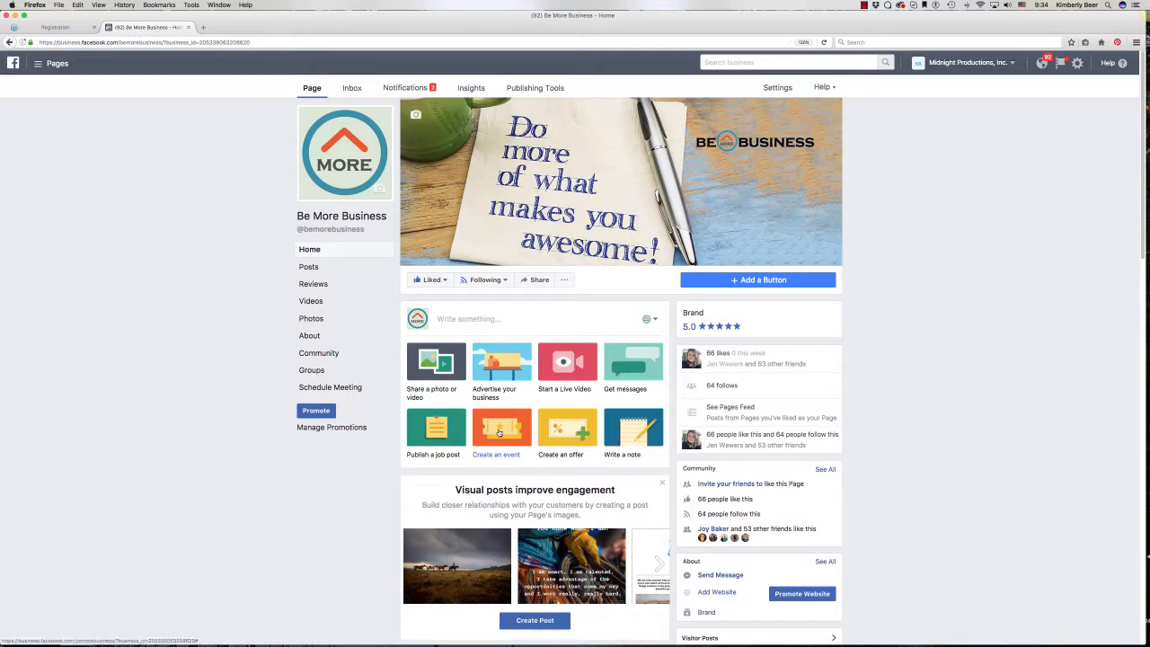
{"action": "left_click", "coordinate": [499, 432]}
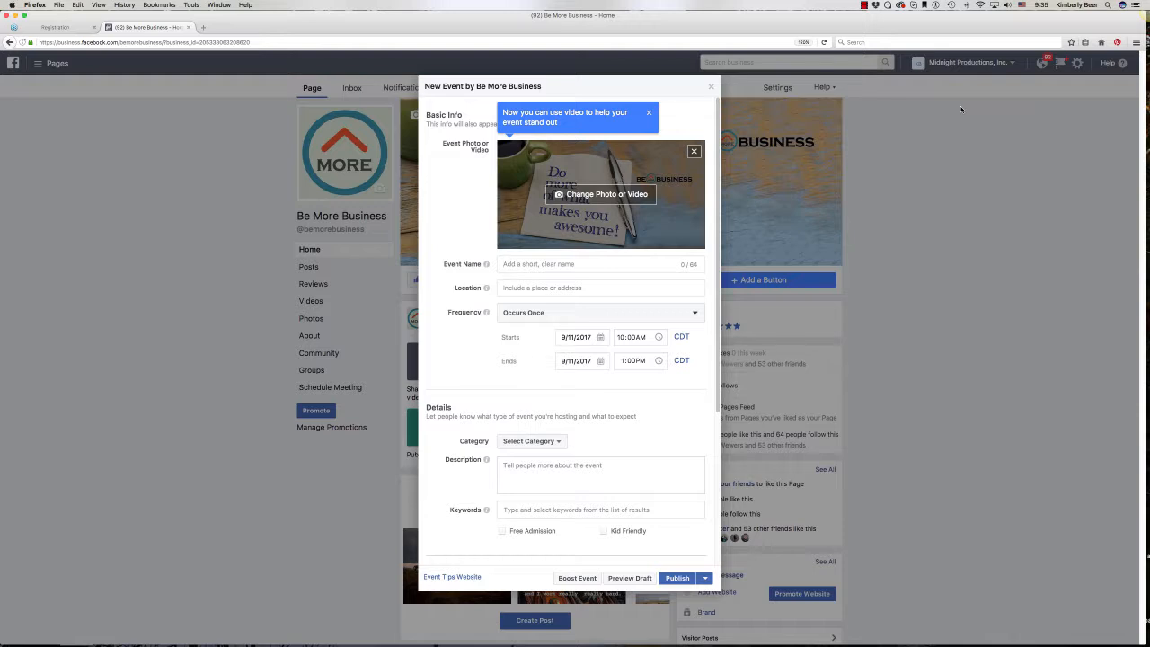
Step: Name the event "How Healthy is Your Email Marketing List" and set its location to "Webinar"
{"action": "left_click", "coordinate": [539, 265]}
{"action": "type", "text": "How Healthy is Your Email Marketing Lis"}
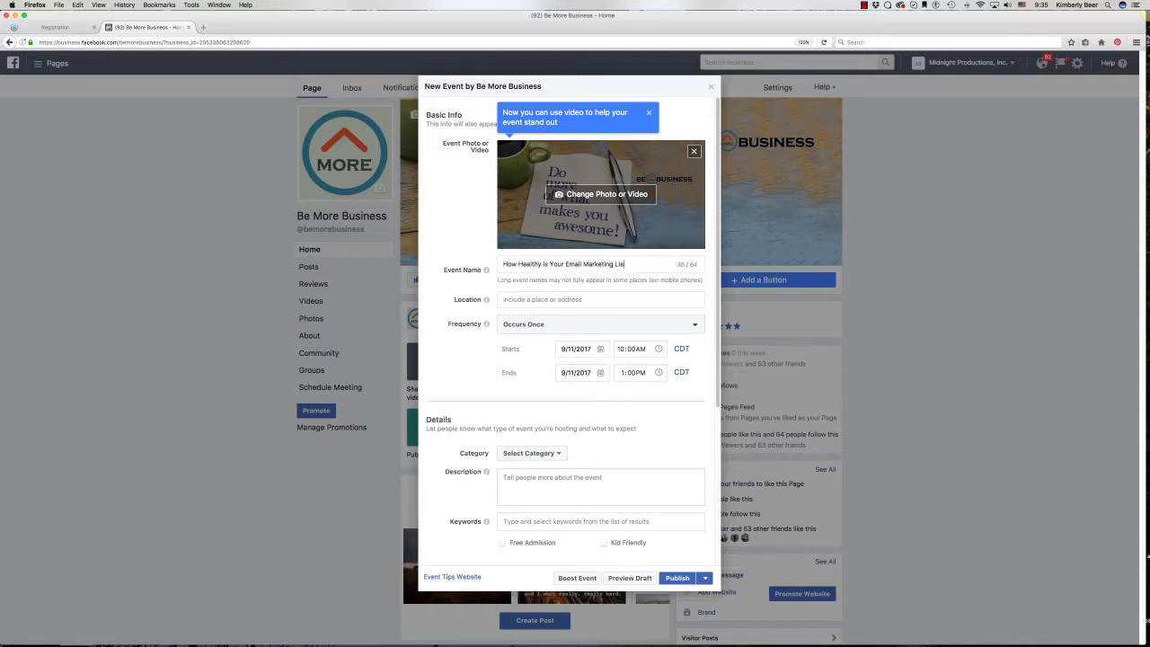
{"action": "type", "text": "Web"}
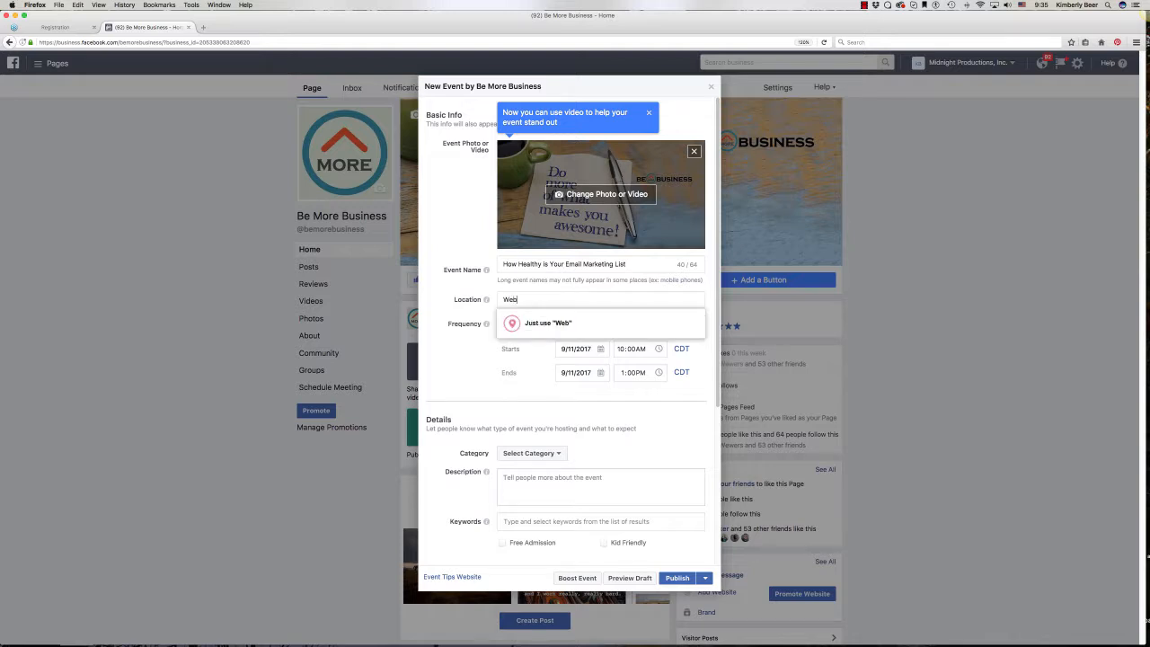
{"action": "type", "text": "inar"}
{"action": "key", "text": "Tab"}
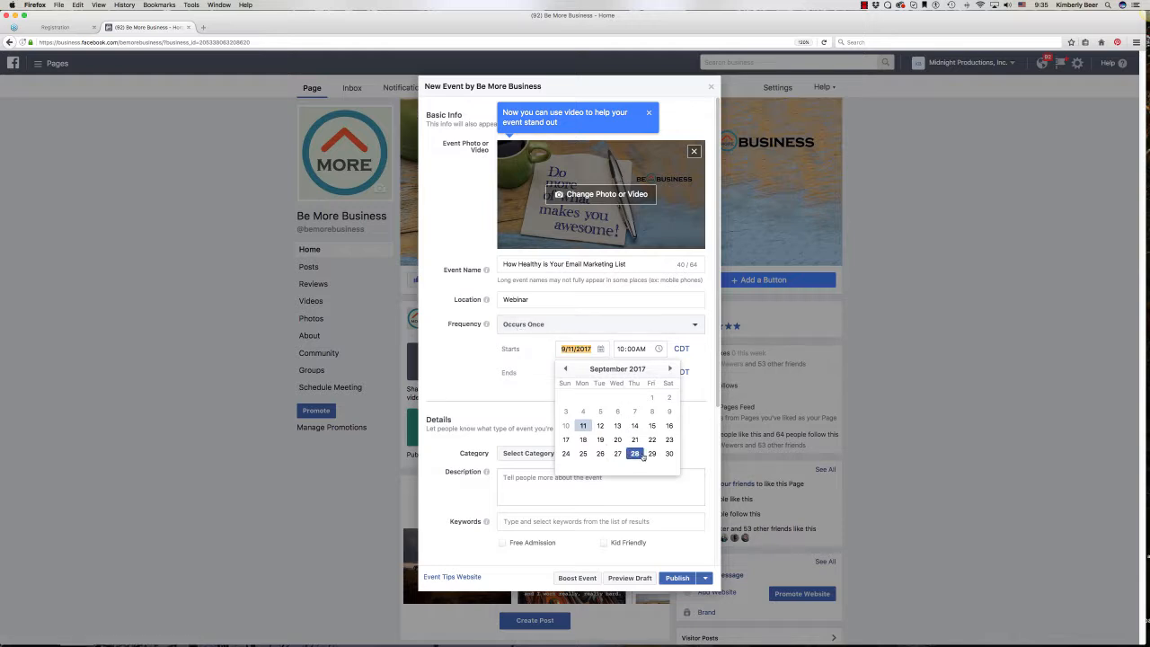
Step: Check the date on the registration page and schedule the event for 9/26/2017 from 11:30 AM to 12:30 PM
{"action": "left_click", "coordinate": [52, 27]}
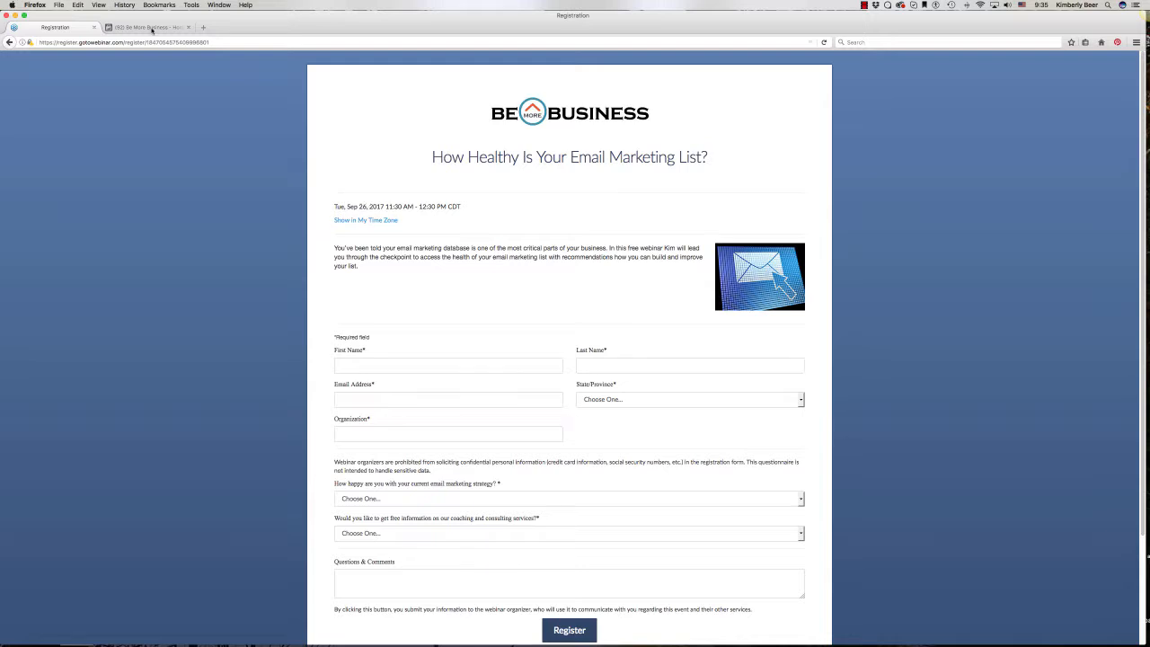
{"action": "left_click", "coordinate": [151, 28]}
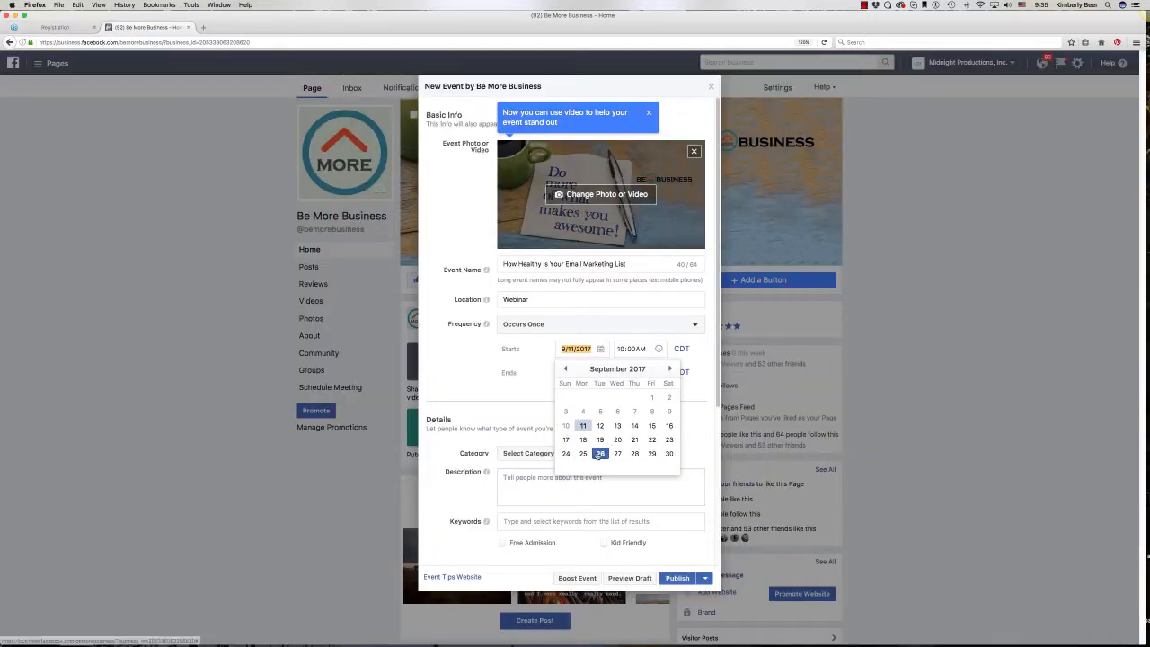
{"action": "left_click", "coordinate": [599, 455]}
{"action": "left_click", "coordinate": [620, 349]}
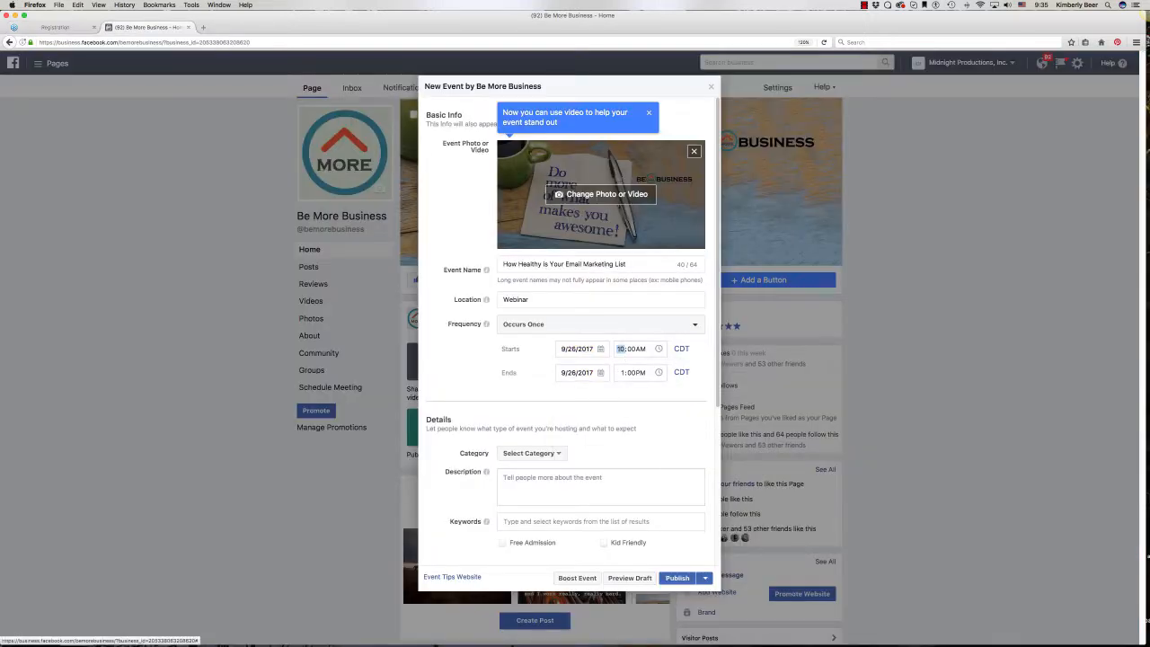
{"action": "type", "text": "1130"}
{"action": "left_click", "coordinate": [620, 372]}
{"action": "type", "text": "12"}
Step: Look through the available event categories and set the category to None
{"action": "left_click", "coordinate": [514, 453]}
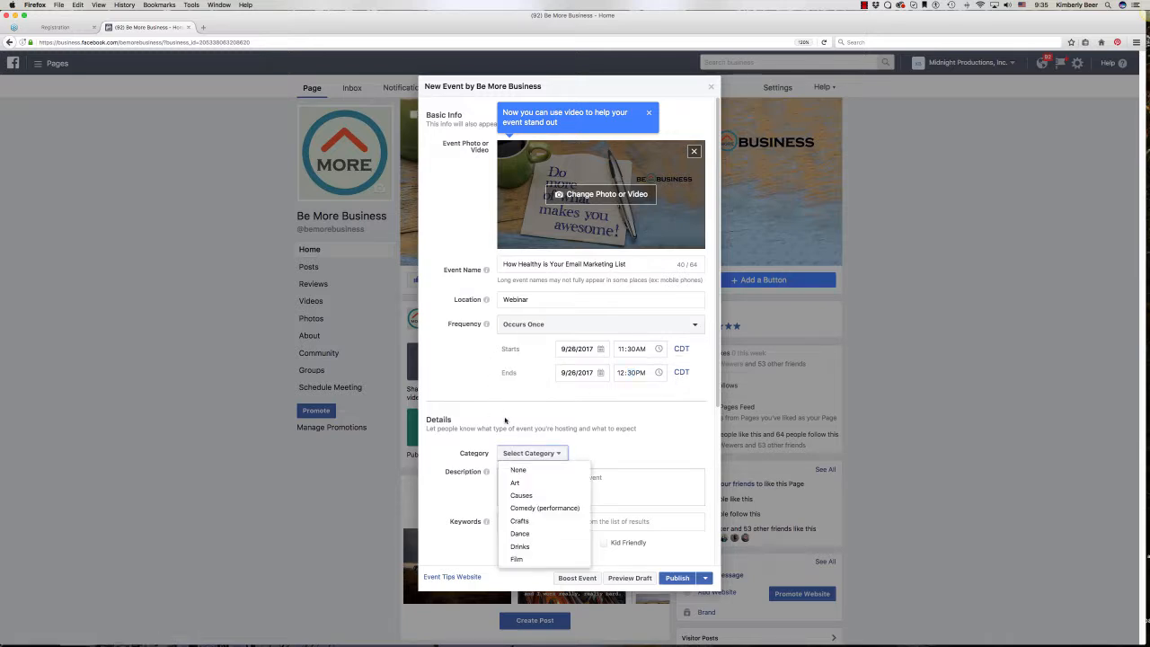
{"action": "scroll", "coordinate": [536, 521], "scroll_direction": "down", "scroll_amount": 3}
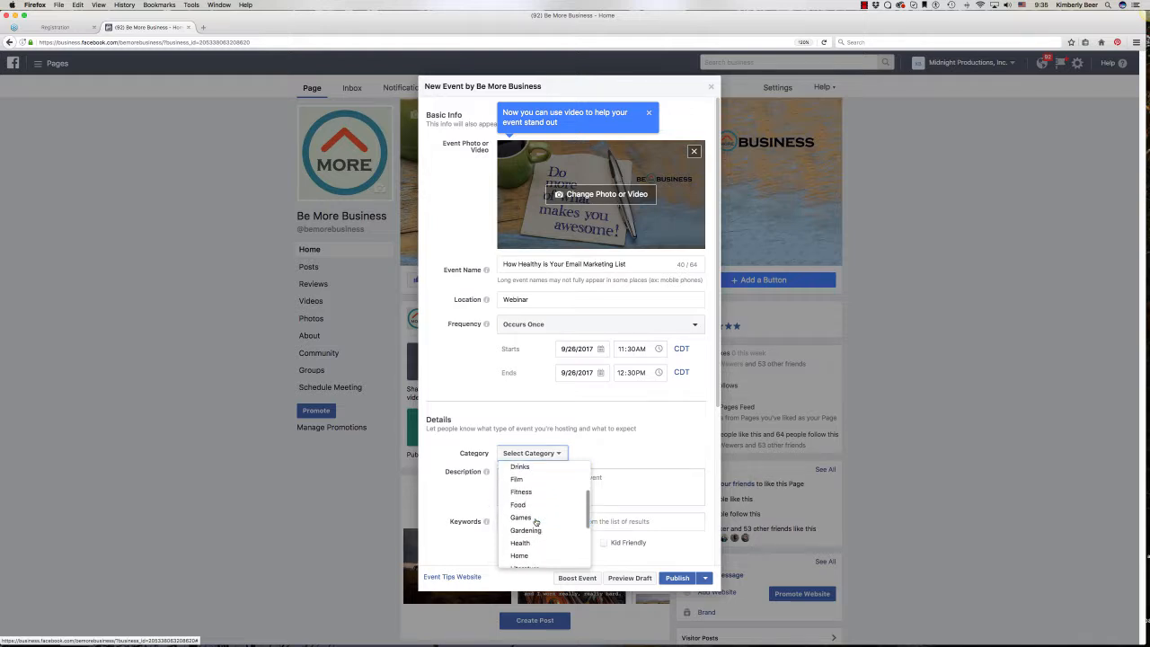
{"action": "scroll", "coordinate": [536, 521], "scroll_direction": "down", "scroll_amount": 3}
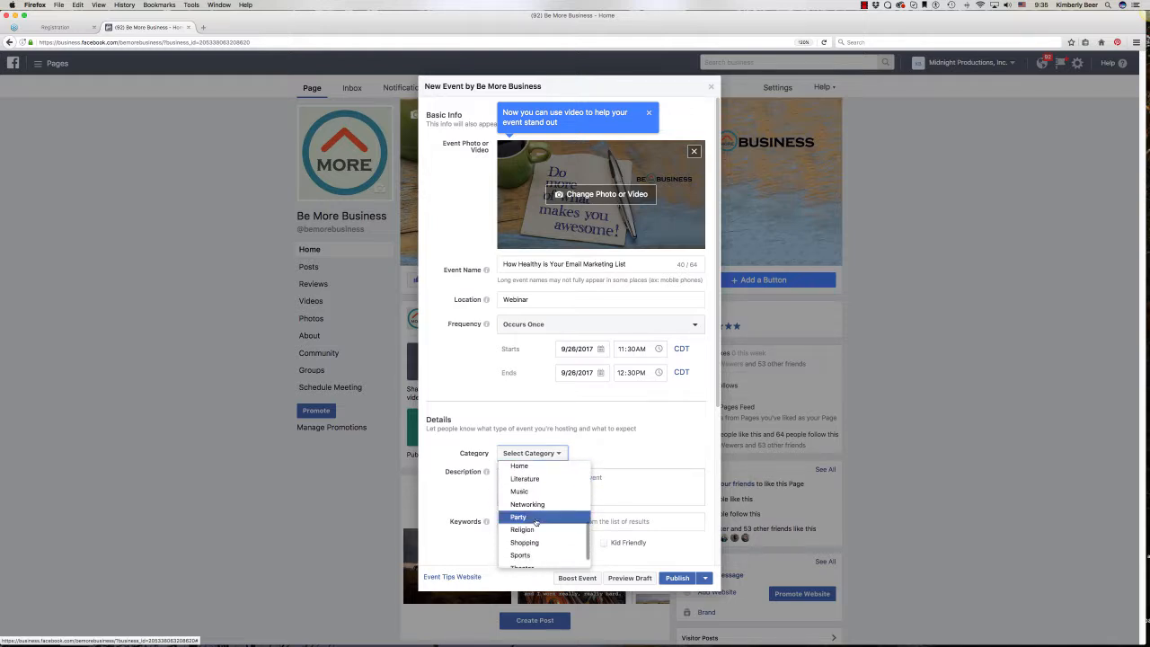
{"action": "scroll", "coordinate": [536, 521], "scroll_direction": "down", "scroll_amount": 3}
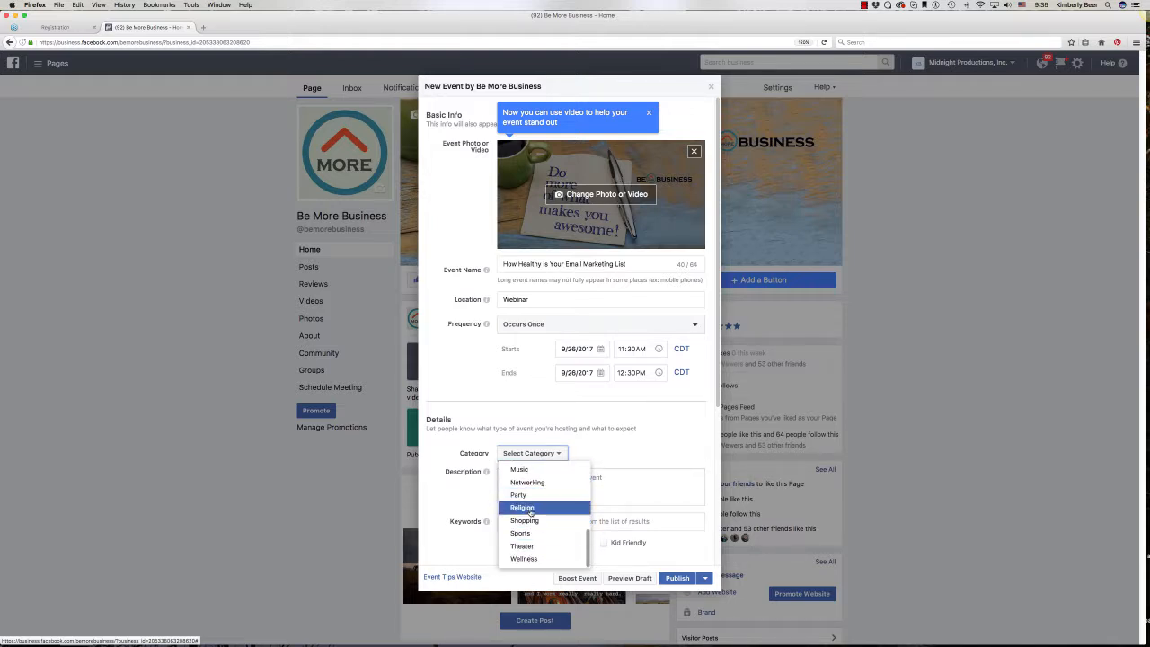
{"action": "scroll", "coordinate": [530, 512], "scroll_direction": "up", "scroll_amount": 9}
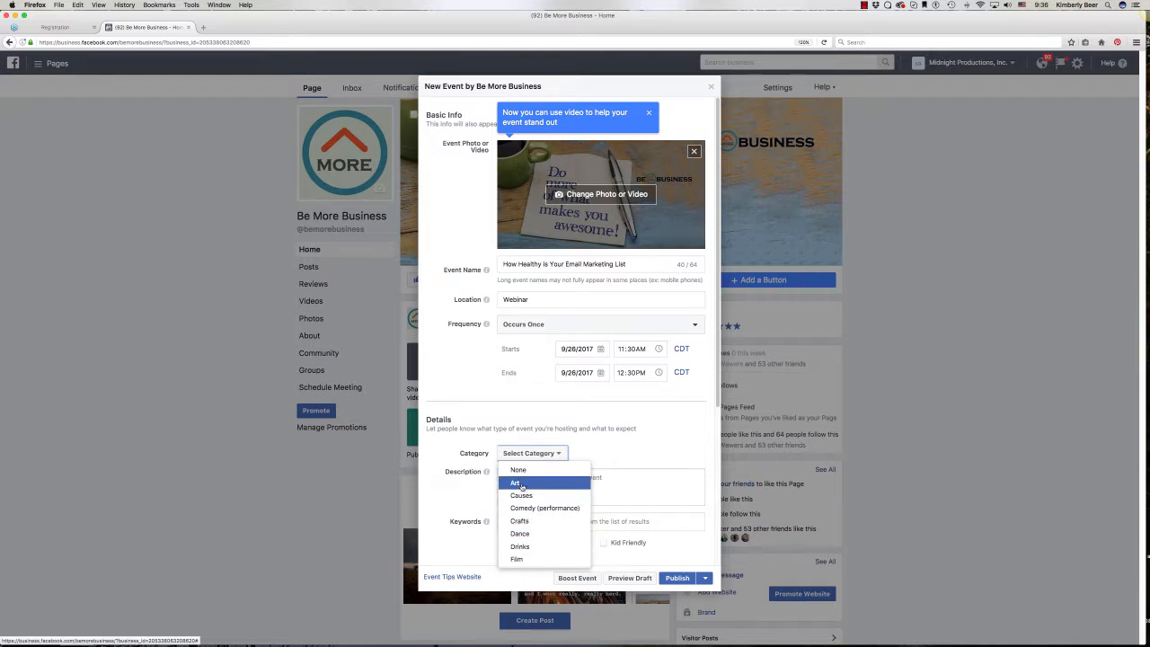
{"action": "scroll", "coordinate": [522, 487], "scroll_direction": "down", "scroll_amount": 3}
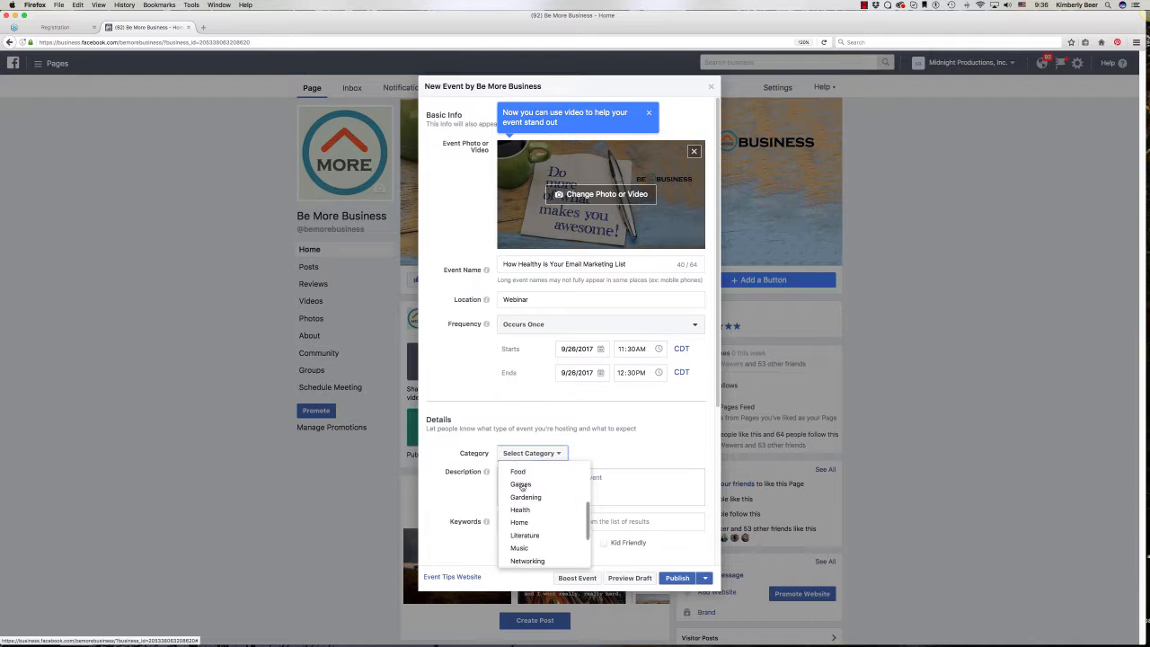
{"action": "scroll", "coordinate": [522, 487], "scroll_direction": "down", "scroll_amount": 3}
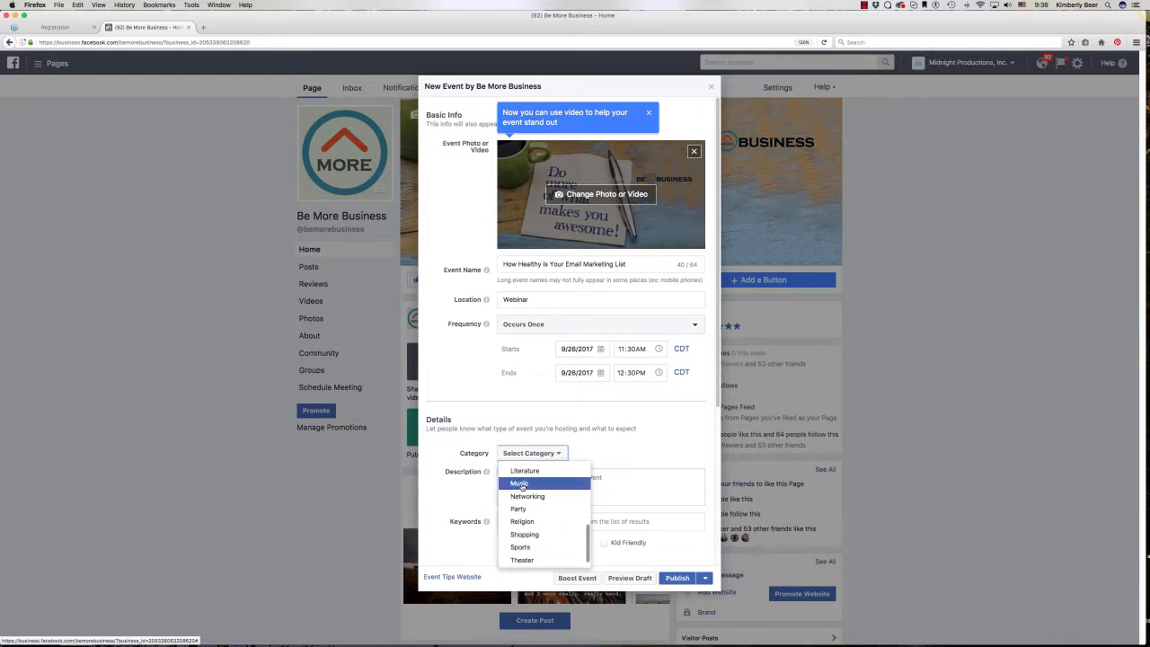
{"action": "scroll", "coordinate": [521, 486], "scroll_direction": "down", "scroll_amount": 1}
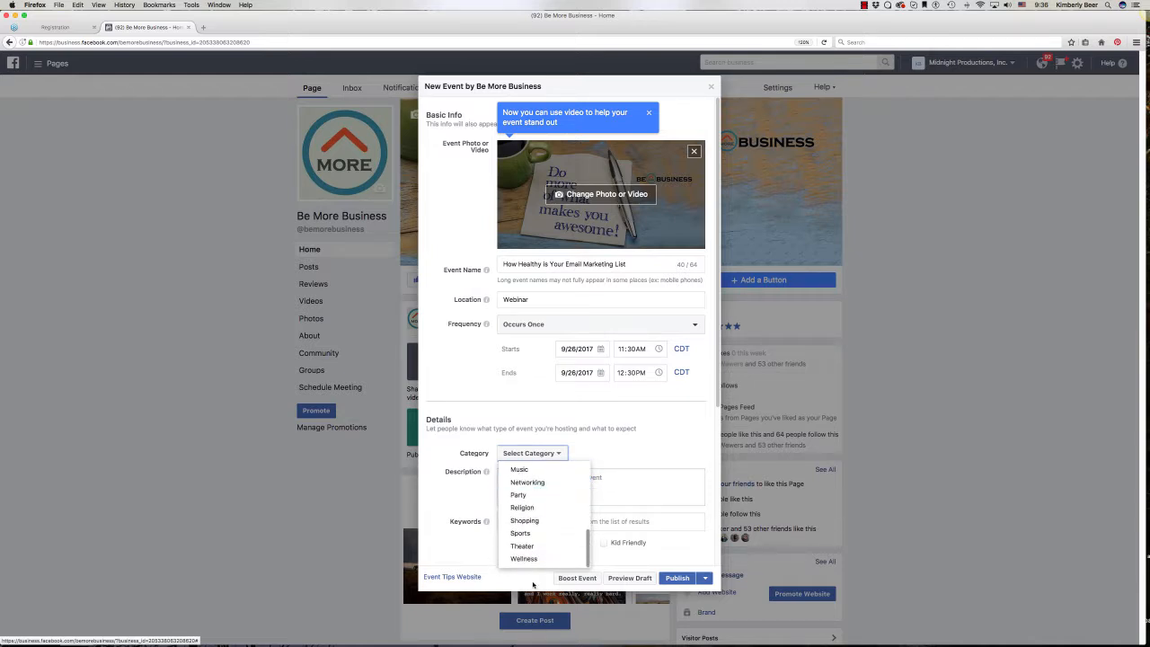
{"action": "scroll", "coordinate": [555, 540], "scroll_direction": "up", "scroll_amount": 7}
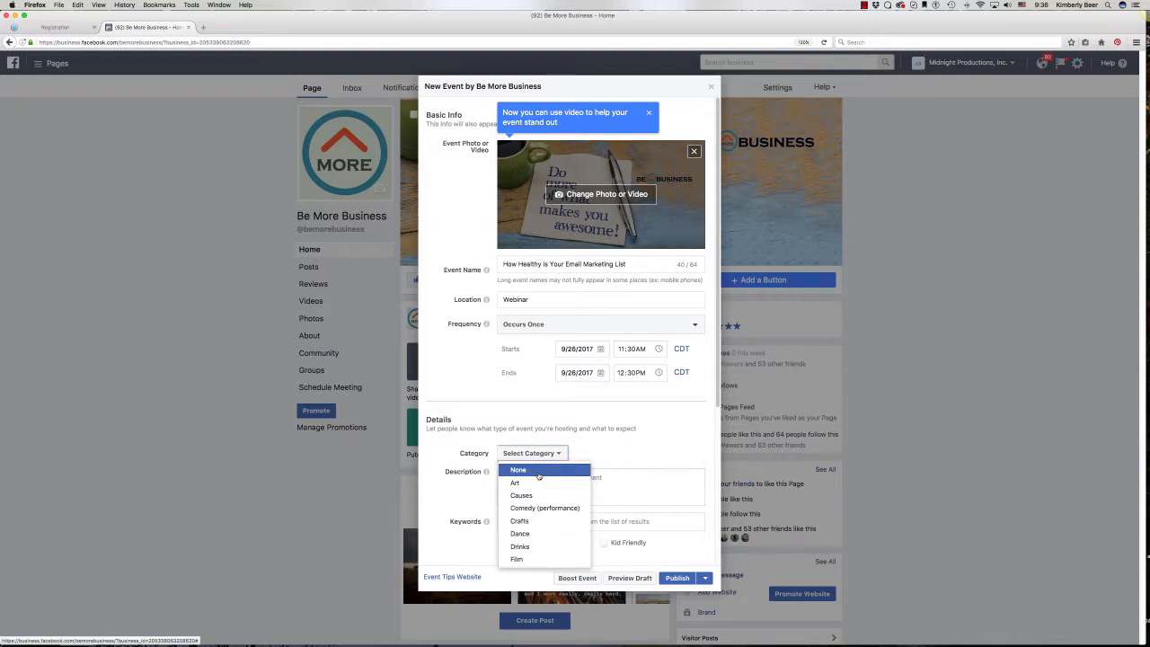
{"action": "scroll", "coordinate": [556, 521], "scroll_direction": "down", "scroll_amount": 2}
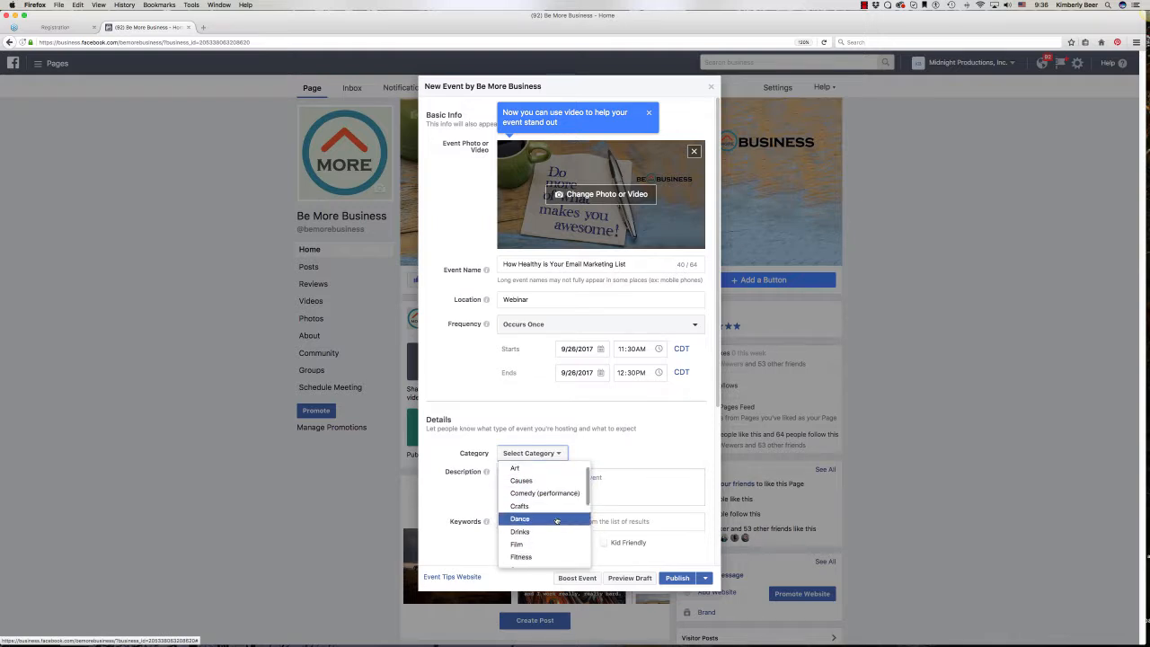
{"action": "scroll", "coordinate": [556, 521], "scroll_direction": "down", "scroll_amount": 4}
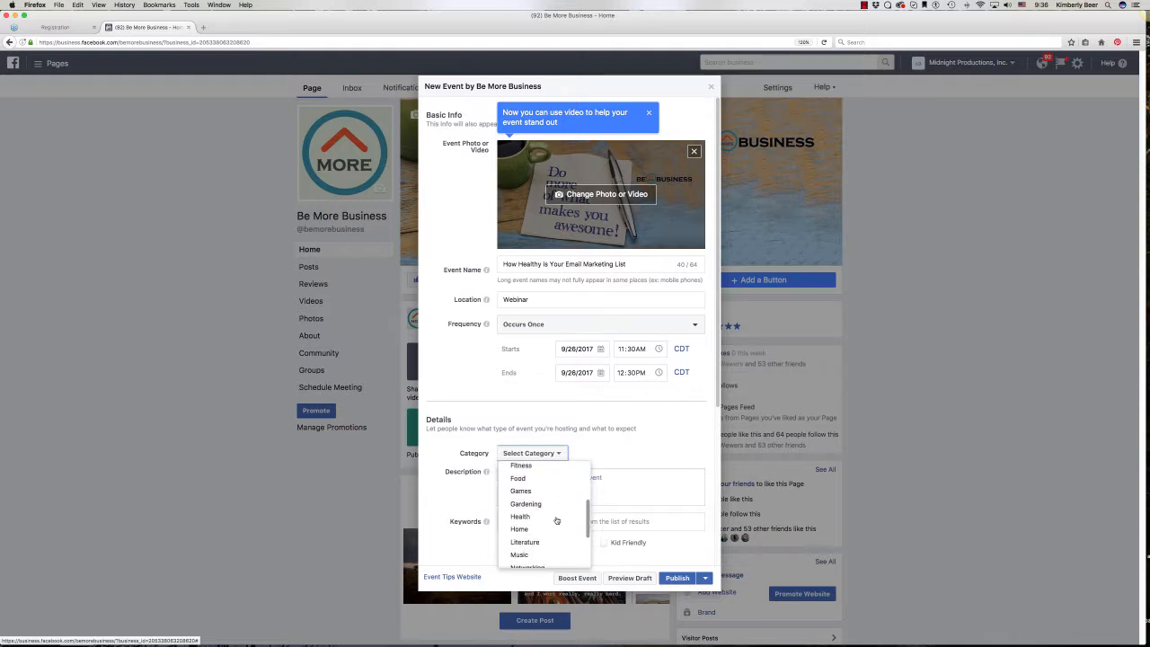
{"action": "scroll", "coordinate": [556, 521], "scroll_direction": "down", "scroll_amount": 4}
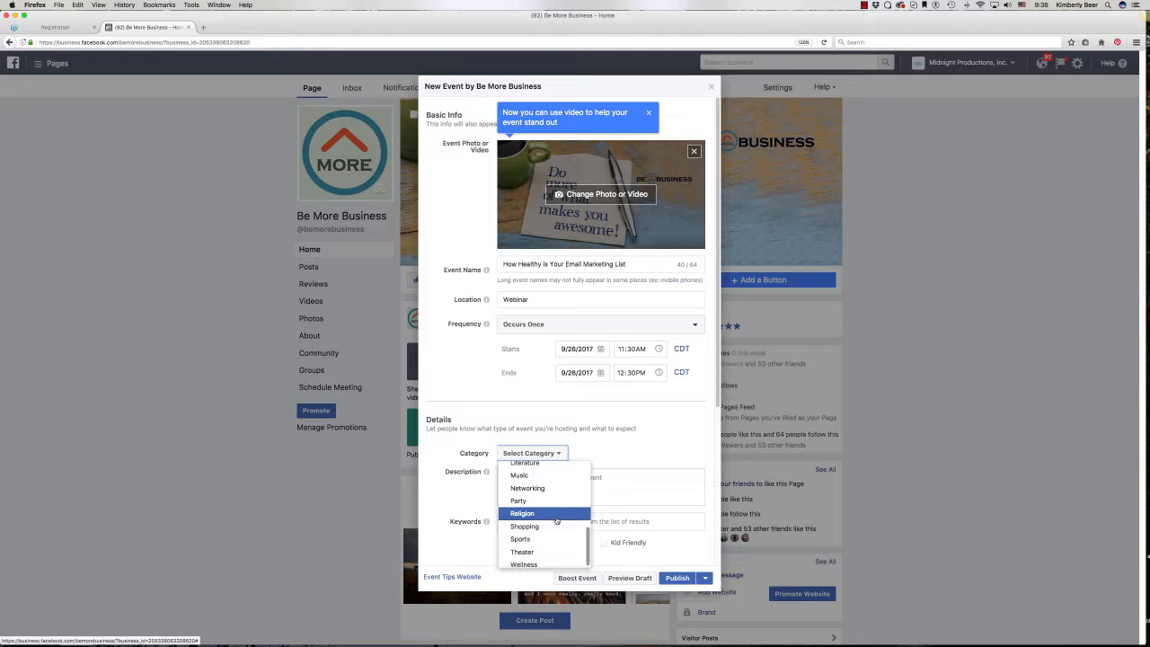
{"action": "scroll", "coordinate": [556, 521], "scroll_direction": "down", "scroll_amount": 1}
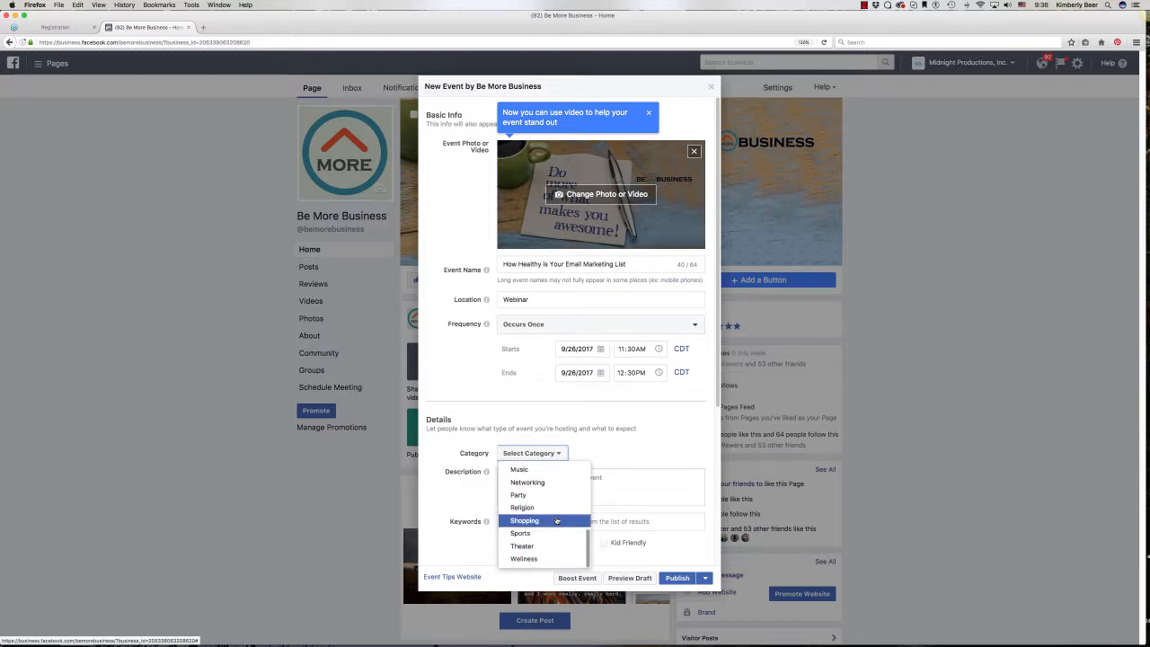
{"action": "scroll", "coordinate": [556, 521], "scroll_direction": "up", "scroll_amount": 5}
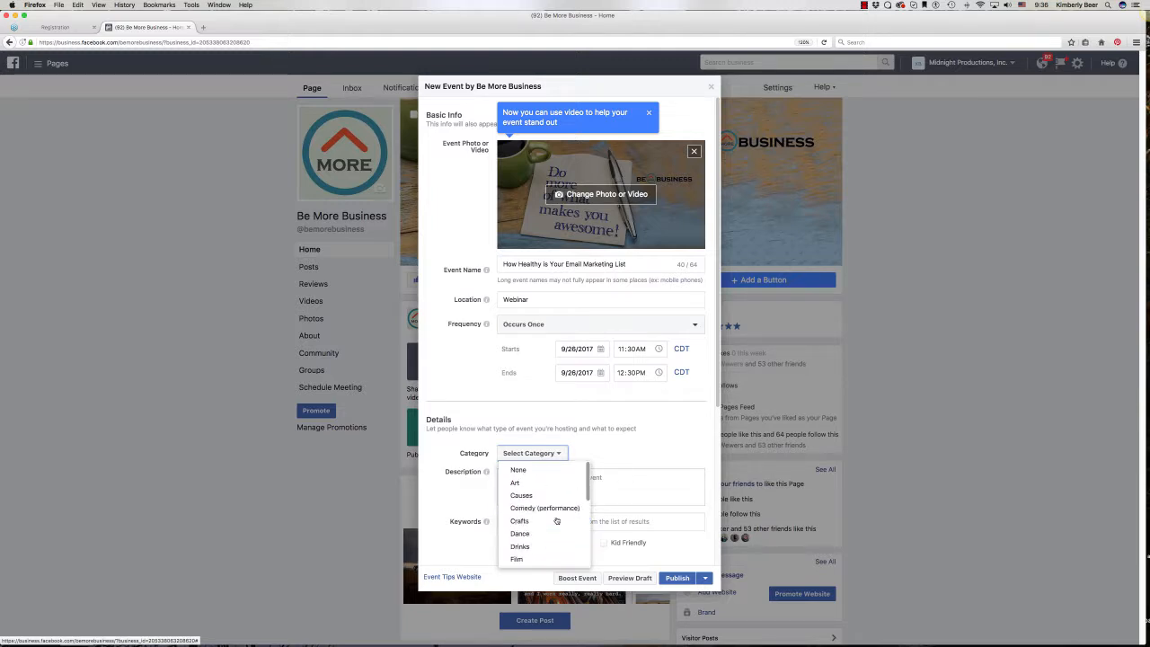
{"action": "left_click", "coordinate": [510, 470]}
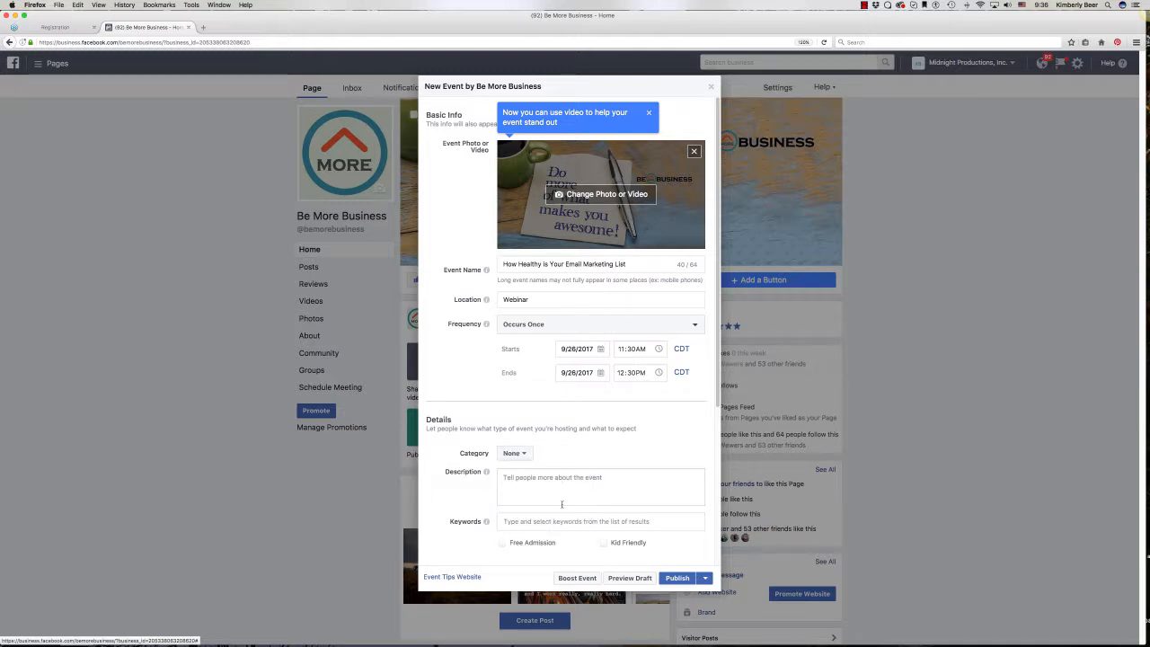
Step: Copy the webinar's description paragraph from the registration page into the event's description
{"action": "left_click", "coordinate": [54, 27]}
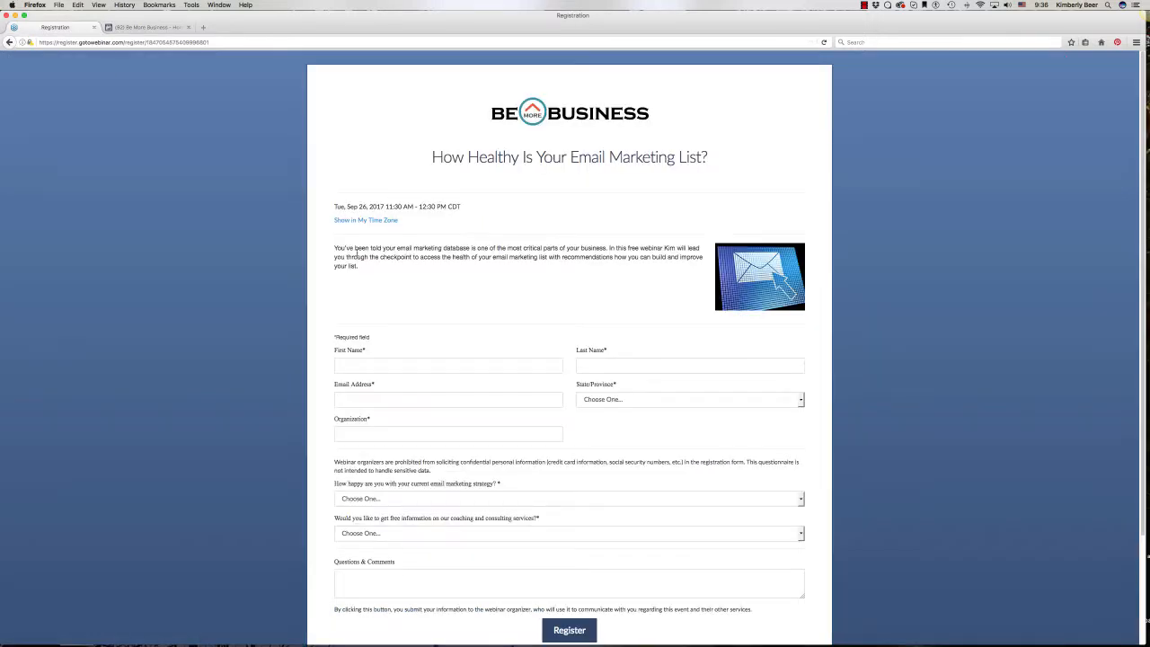
{"action": "left_click_drag", "start_coordinate": [353, 266], "coordinate": [334, 247]}
{"action": "key", "text": "super+c"}
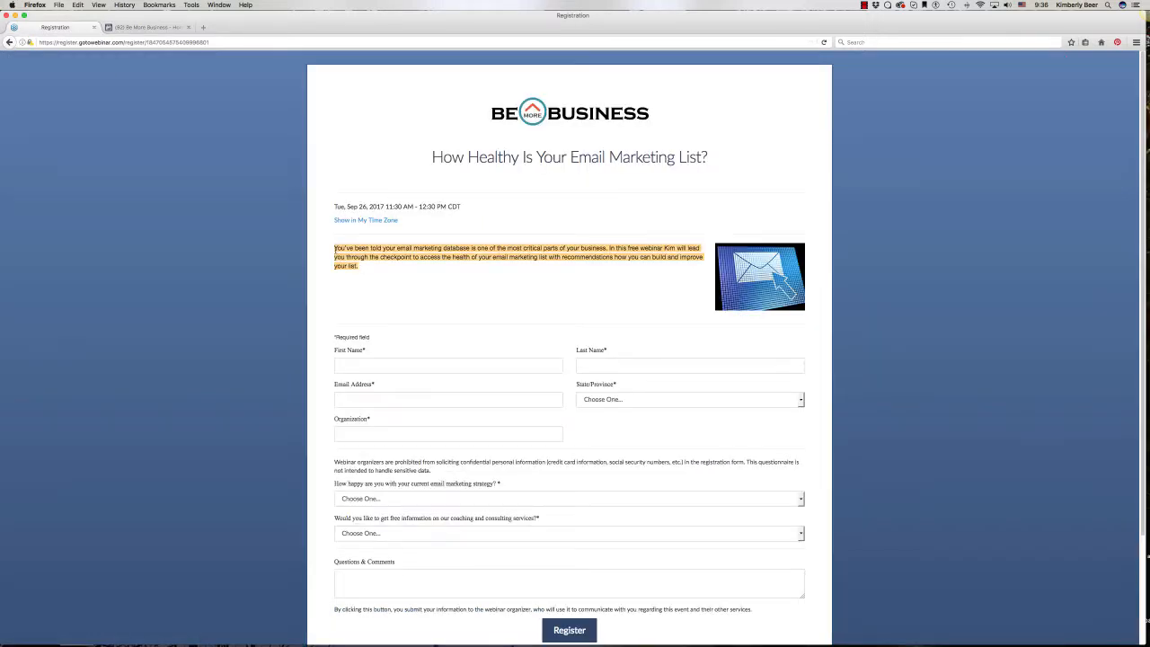
{"action": "left_click", "coordinate": [138, 27]}
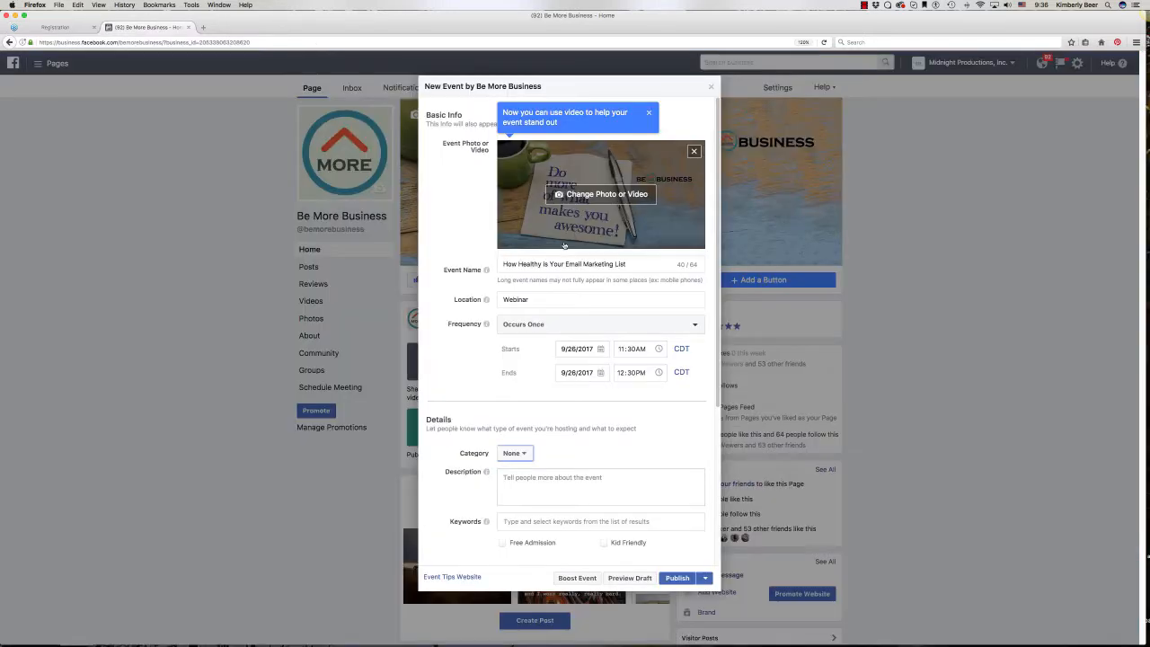
{"action": "left_click", "coordinate": [535, 485]}
{"action": "key", "text": "super+v"}
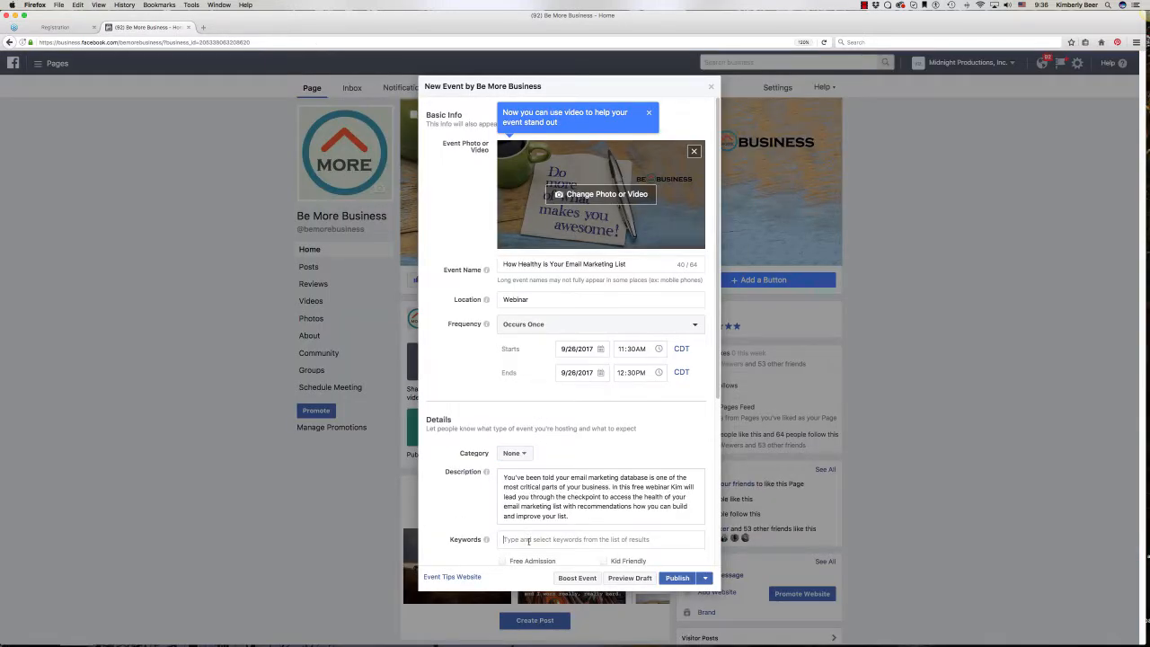
Step: Enter the keywords "small business marketing, email marketing, entrepreneur, marketing" and mark the event as Free Admission
{"action": "scroll", "coordinate": [555, 452], "scroll_direction": "down", "scroll_amount": 3}
{"action": "left_click", "coordinate": [565, 386]}
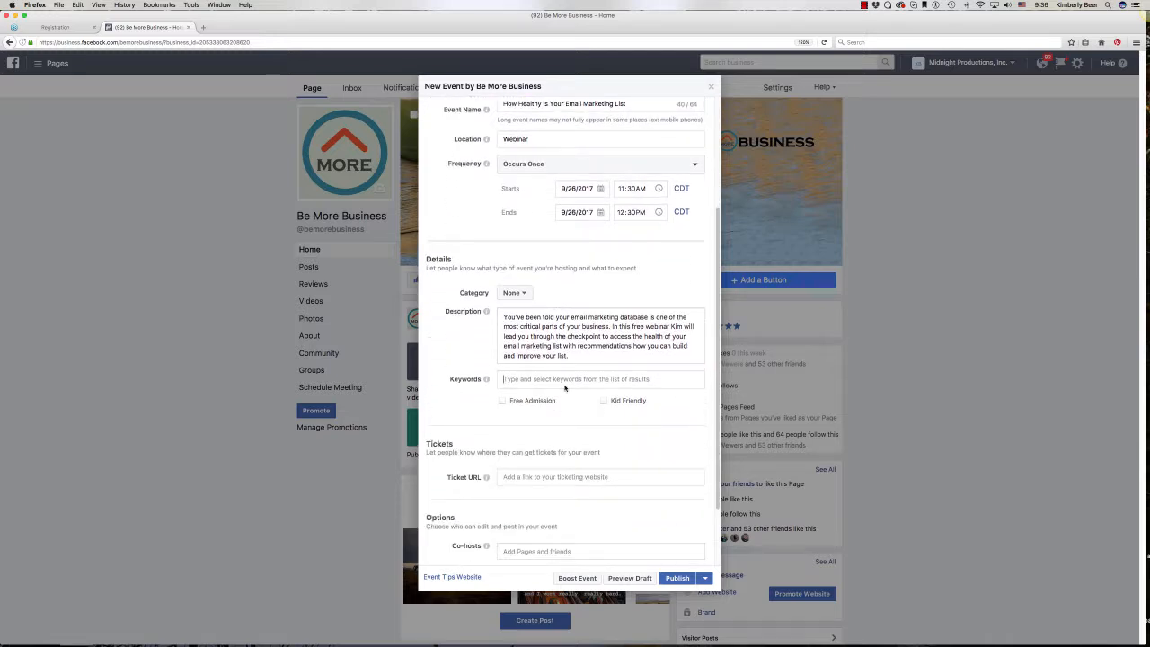
{"action": "type", "text": "smal"}
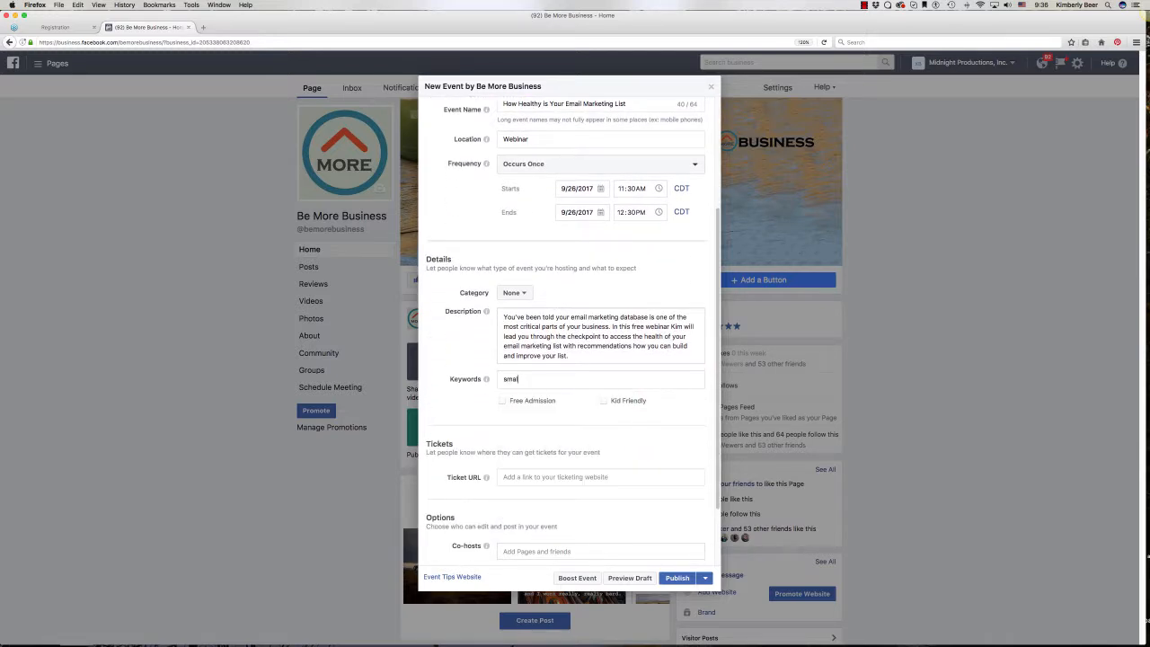
{"action": "type", "text": "l business marketing, email marketing, entrepren"}
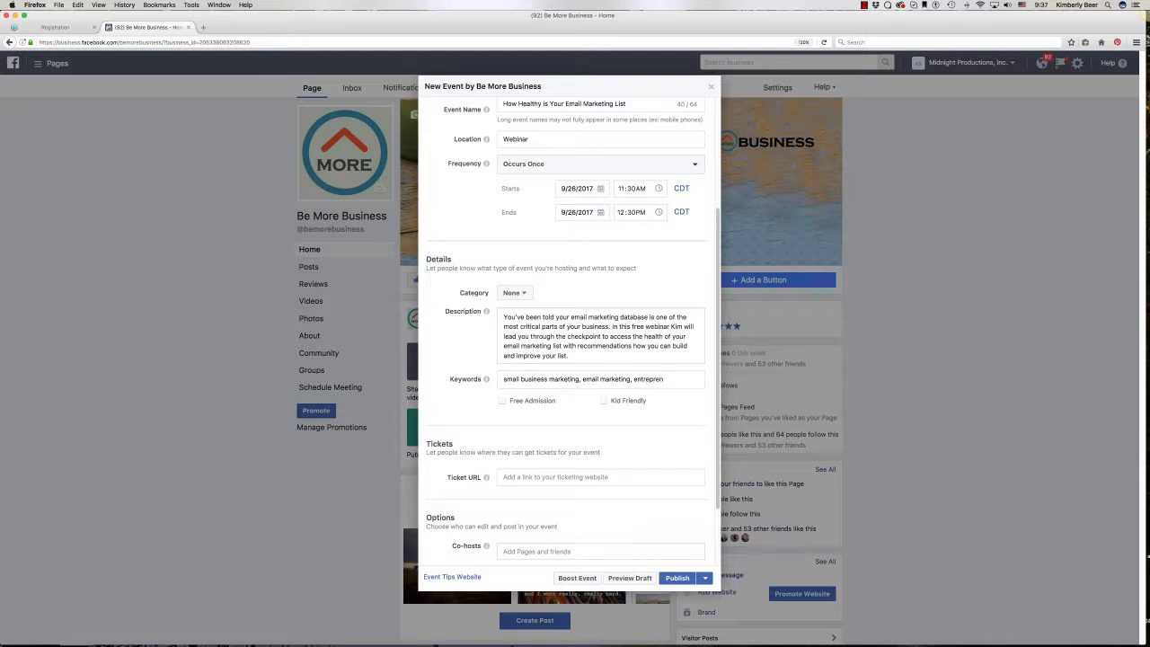
{"action": "type", "text": "eur, marketing"}
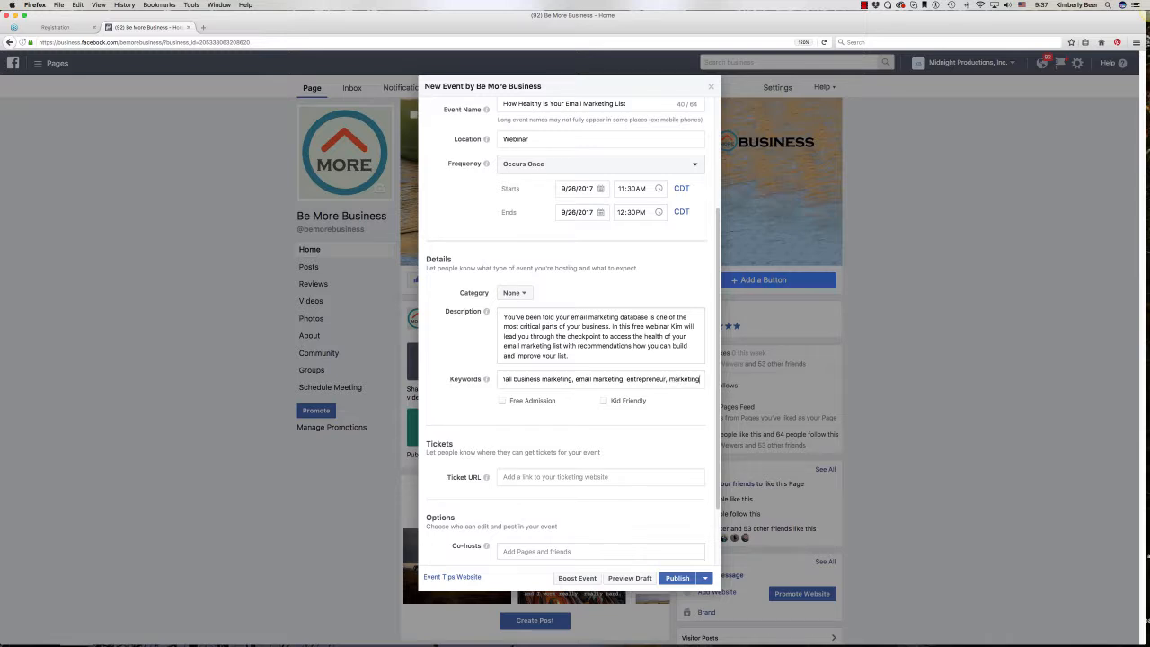
{"action": "left_click", "coordinate": [502, 401]}
Step: Copy the web address of the webinar's registration page into the event's Ticket URL
{"action": "scroll", "coordinate": [492, 412], "scroll_direction": "down", "scroll_amount": 3}
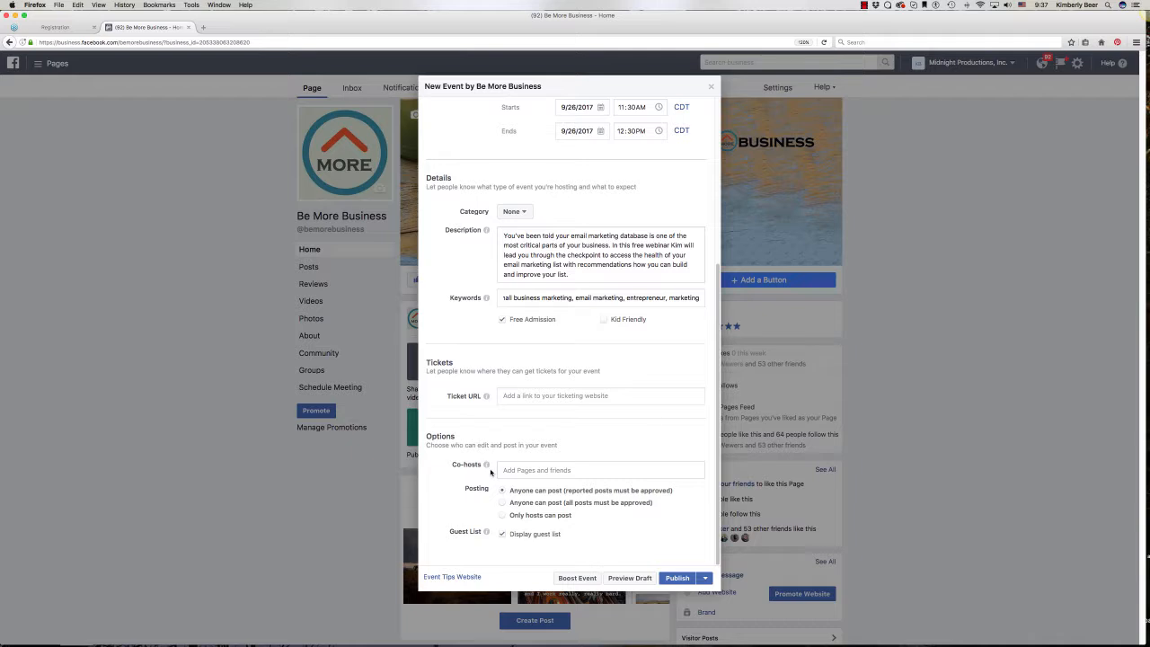
{"action": "left_click", "coordinate": [56, 27]}
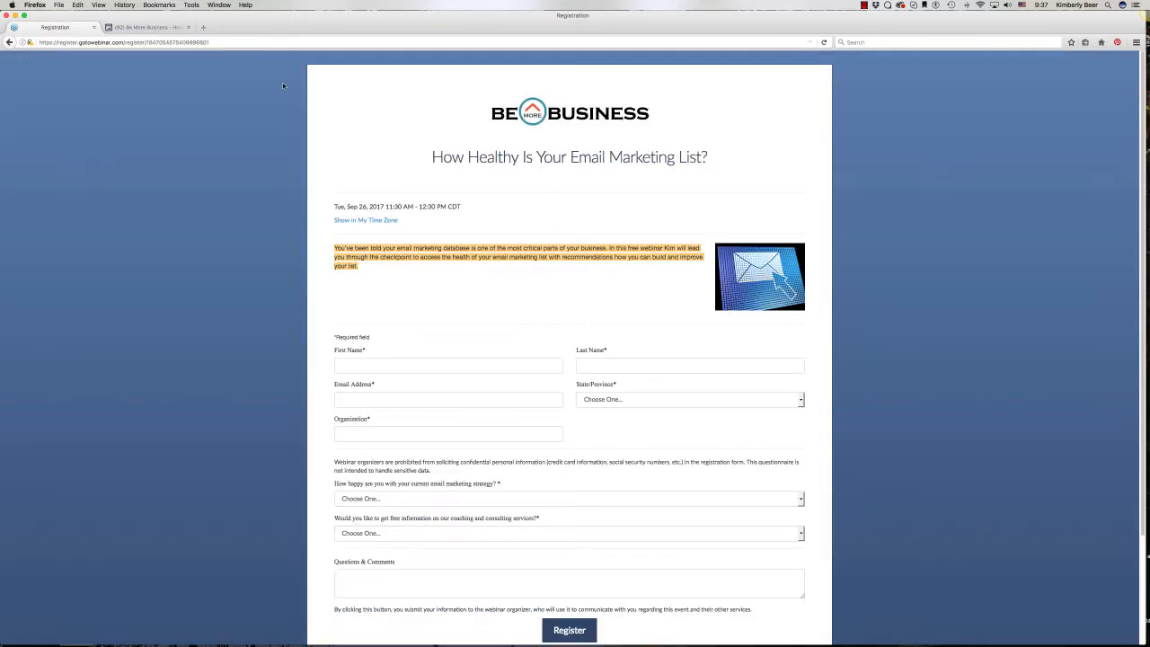
{"action": "left_click", "coordinate": [80, 42]}
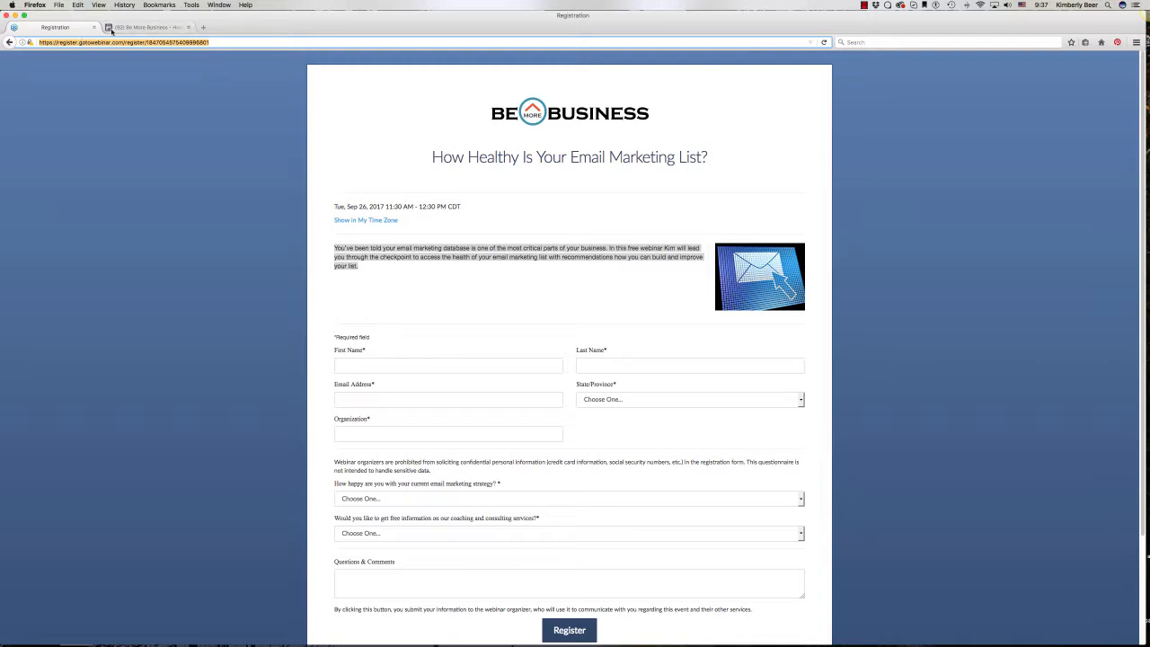
{"action": "left_click", "coordinate": [135, 27]}
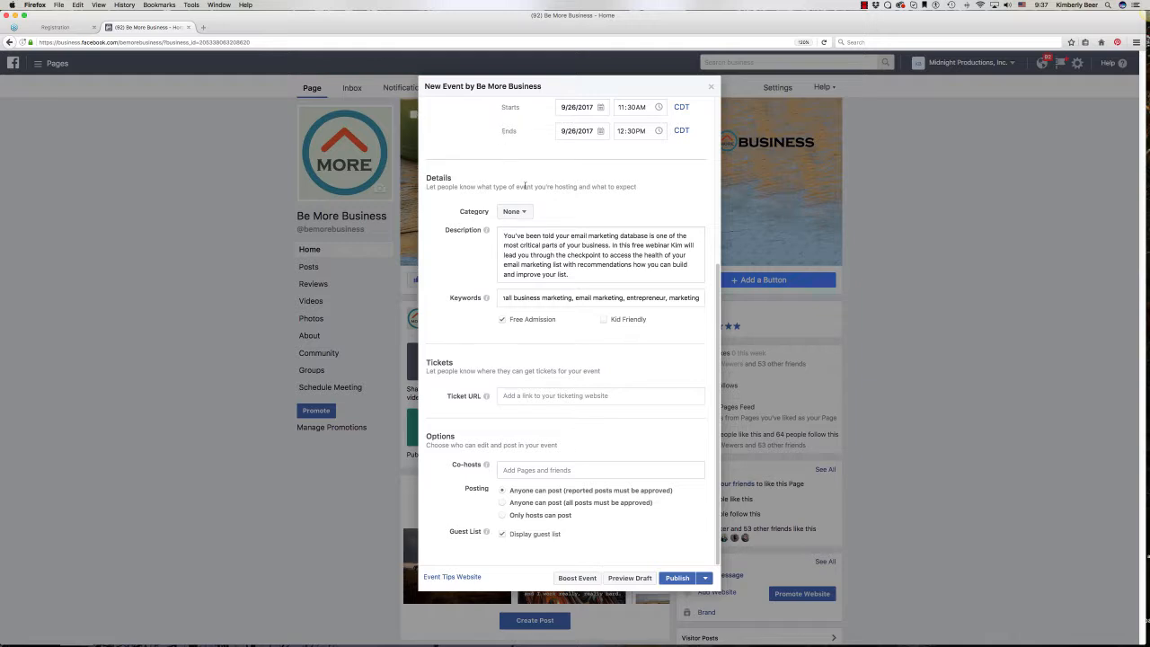
{"action": "left_click", "coordinate": [526, 395]}
{"action": "key", "text": "super+v"}
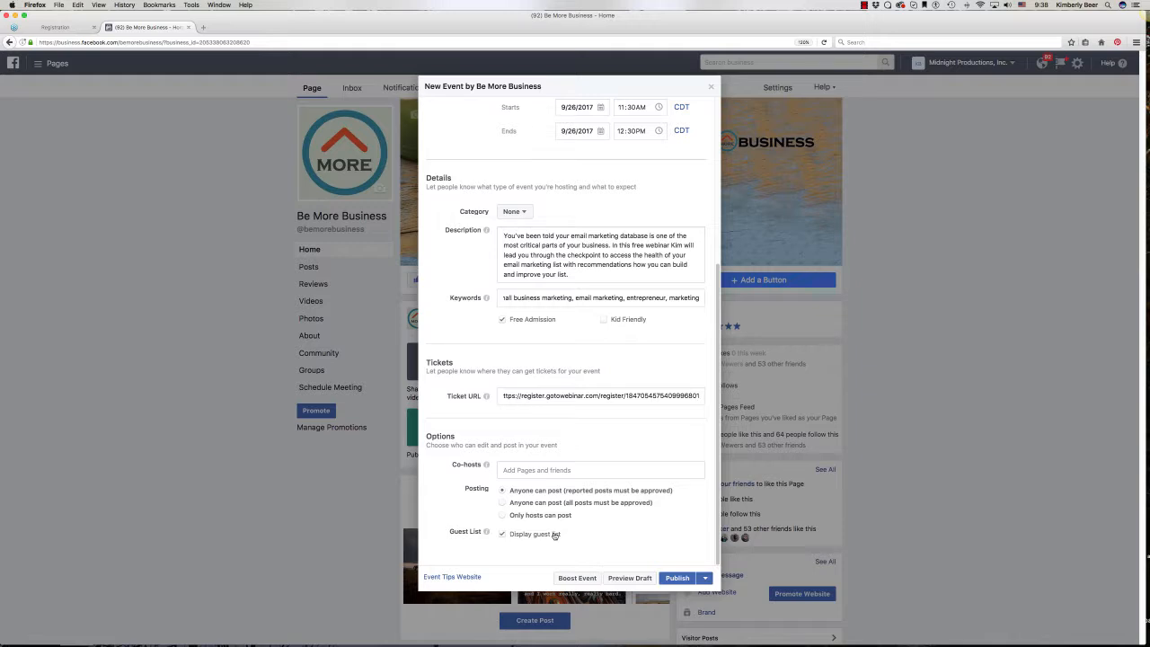
Step: Turn off the guest list display and set posting to "Anyone can post (all posts must be approved)"
{"action": "left_click", "coordinate": [504, 538]}
{"action": "left_click", "coordinate": [503, 504]}
Step: Replace the event photo with emailhealth.jpg from the Desktop and adjust its position in the frame
{"action": "scroll", "coordinate": [614, 448], "scroll_direction": "up", "scroll_amount": 5}
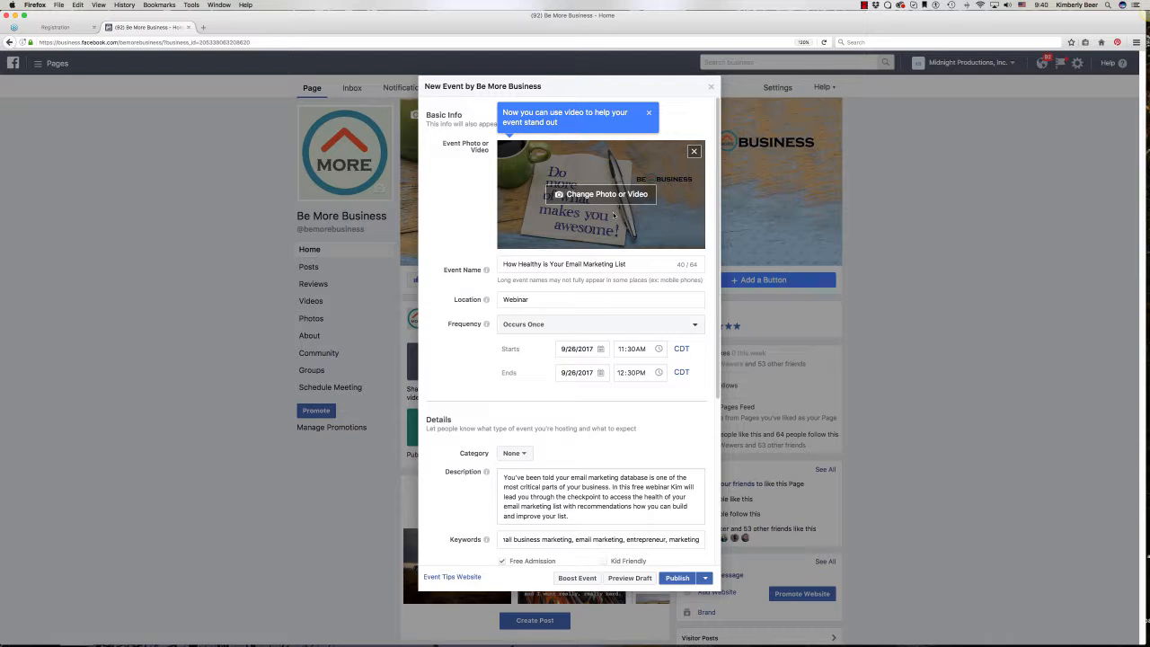
{"action": "left_click", "coordinate": [650, 115]}
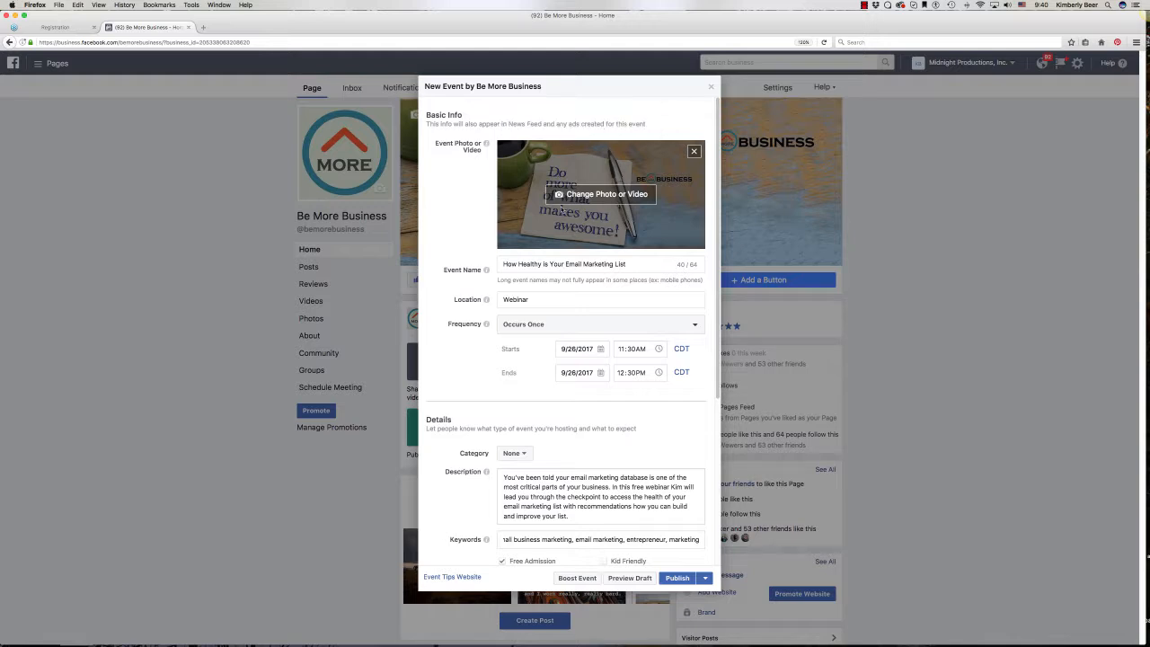
{"action": "left_click", "coordinate": [657, 211]}
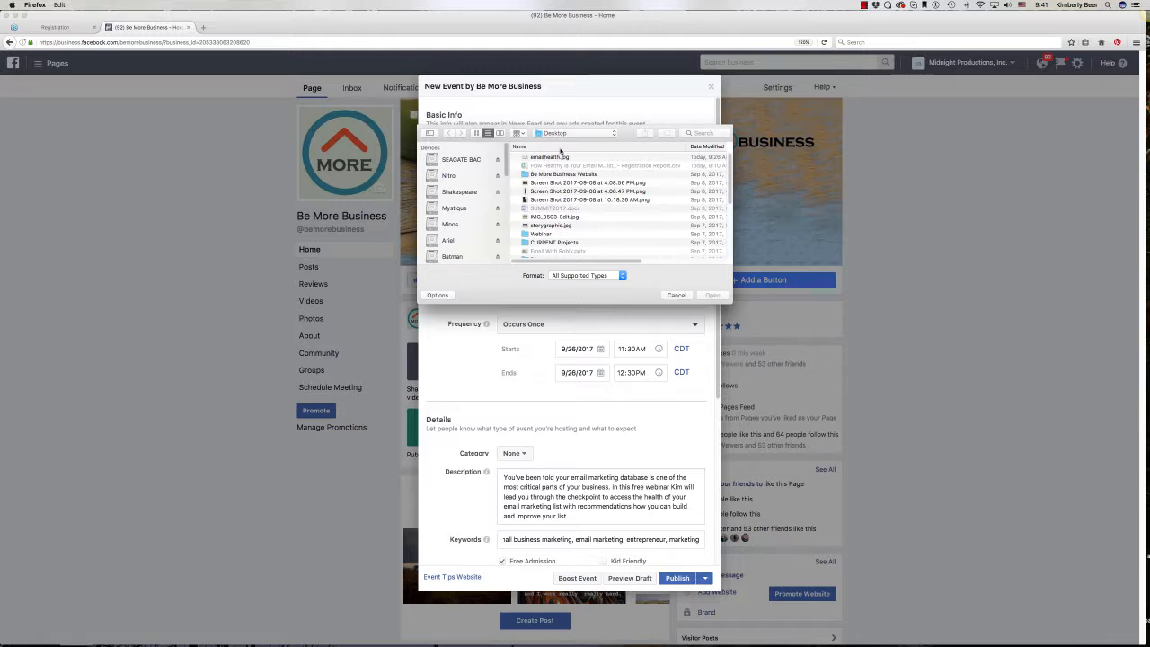
{"action": "left_click", "coordinate": [546, 158]}
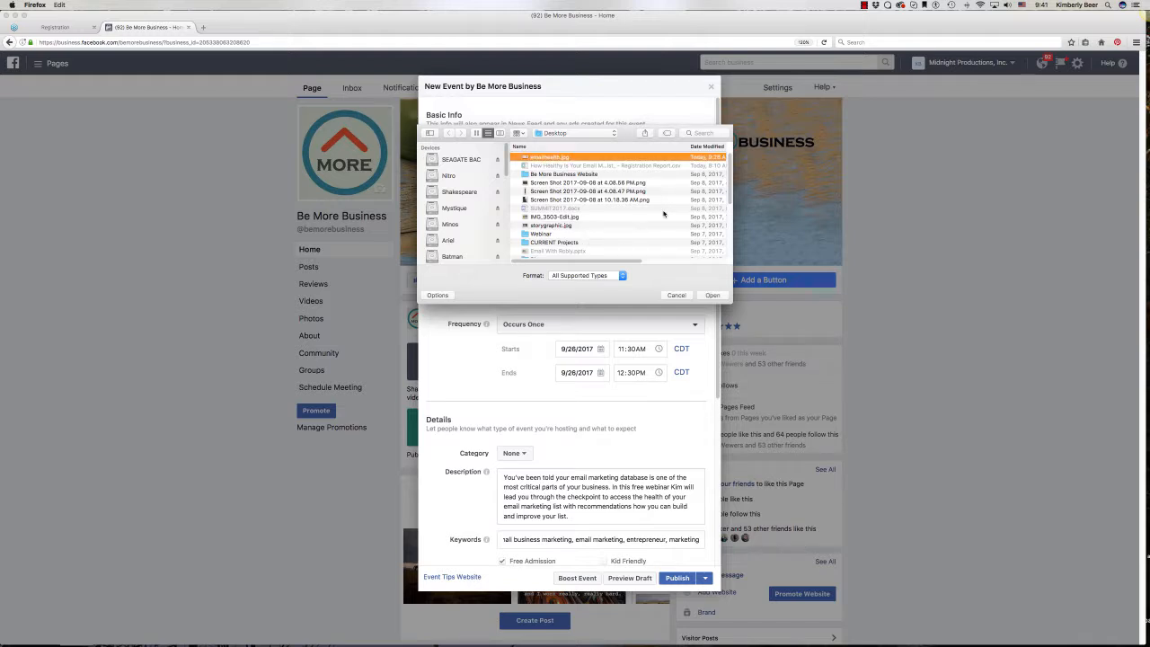
{"action": "left_click", "coordinate": [713, 295]}
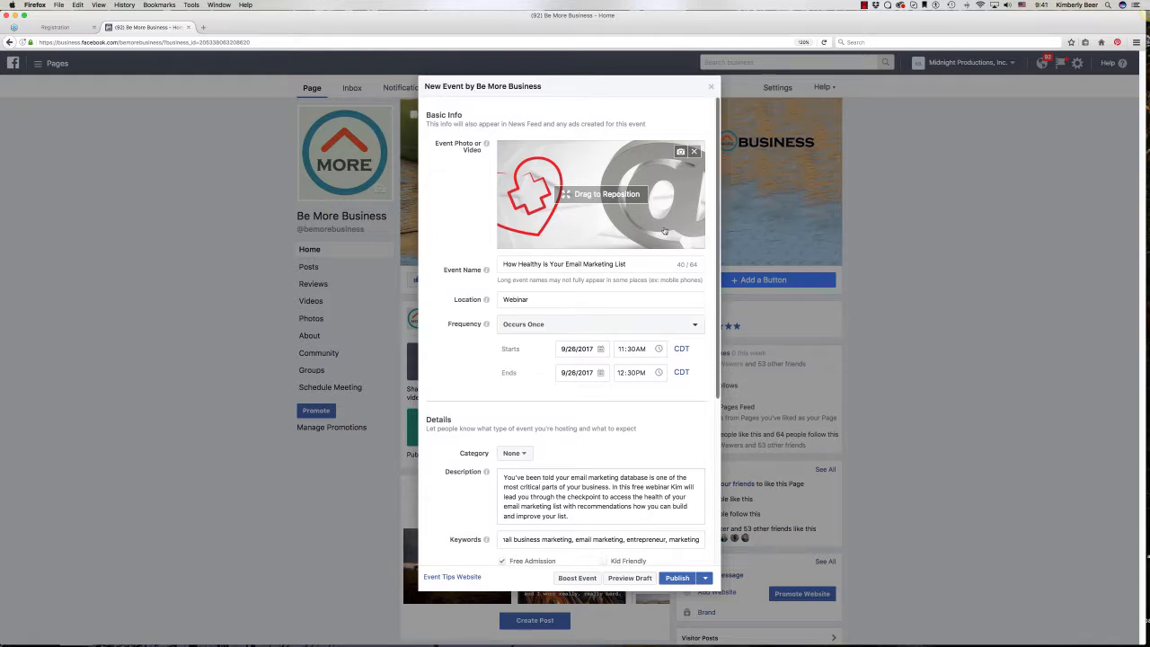
{"action": "left_click_drag", "start_coordinate": [590, 238], "coordinate": [587, 234]}
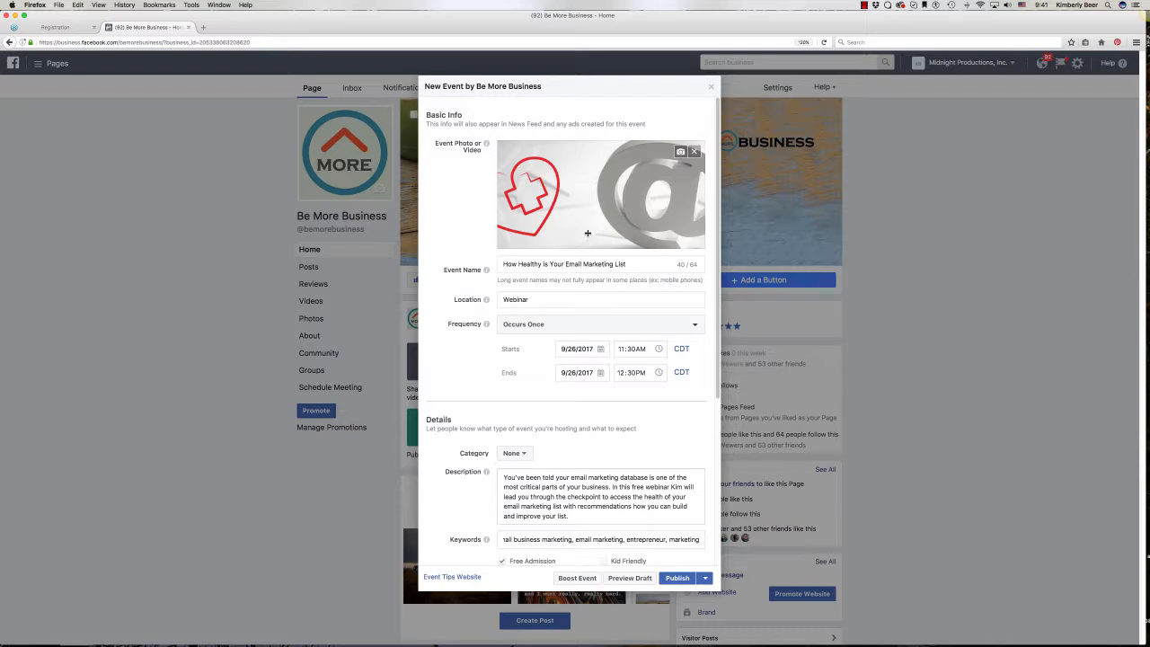
{"action": "left_click_drag", "start_coordinate": [590, 234], "coordinate": [589, 232]}
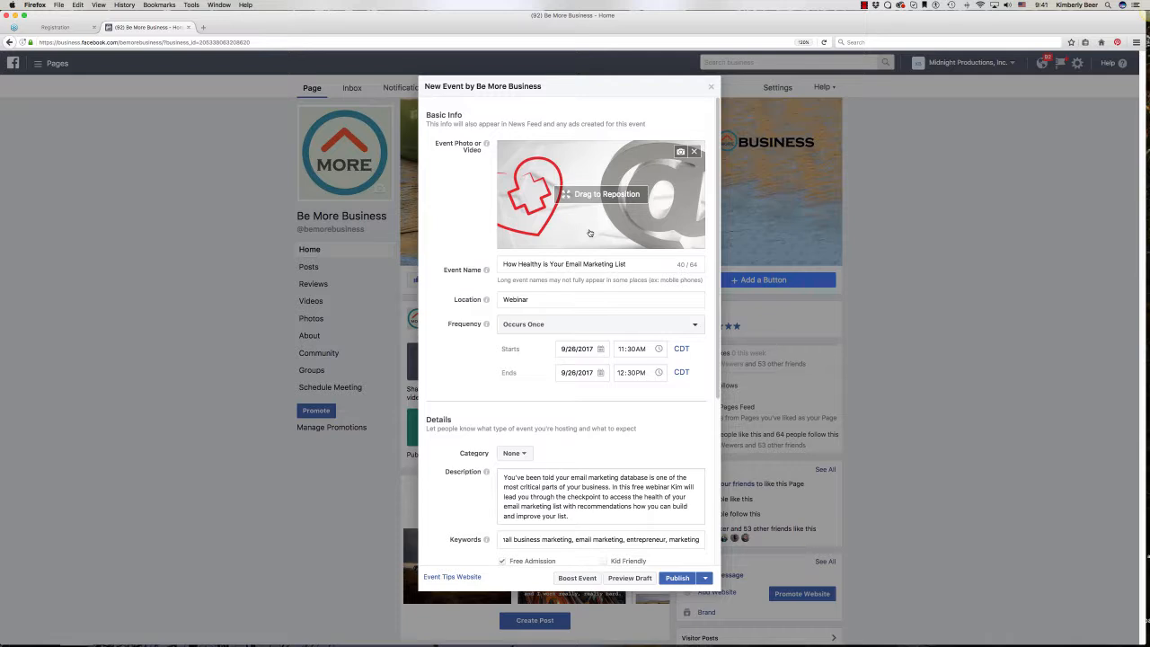
Step: Preview the event draft, set its location to just "Online" and save the change
{"action": "left_click", "coordinate": [620, 579]}
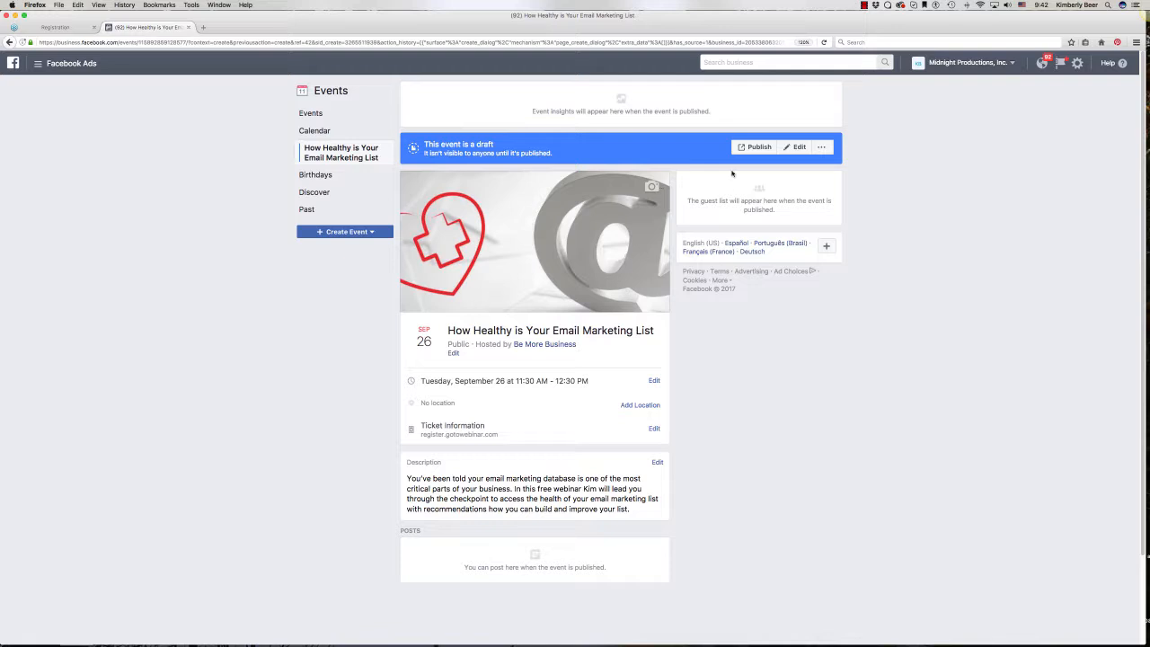
{"action": "left_click", "coordinate": [647, 406]}
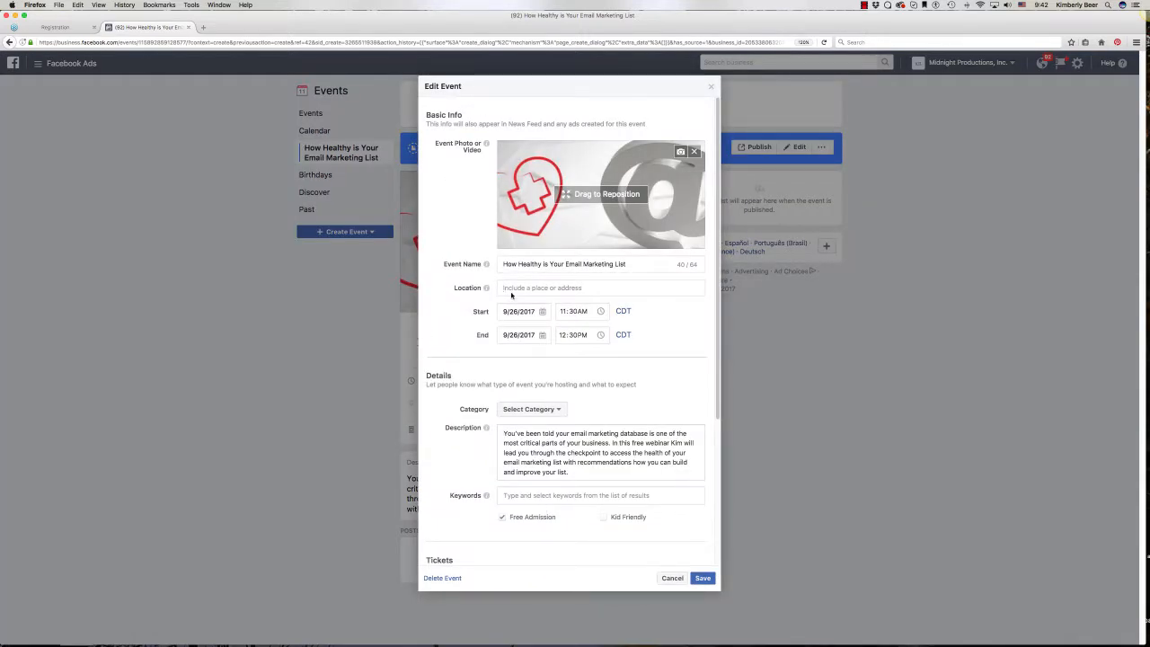
{"action": "type", "text": "Online"}
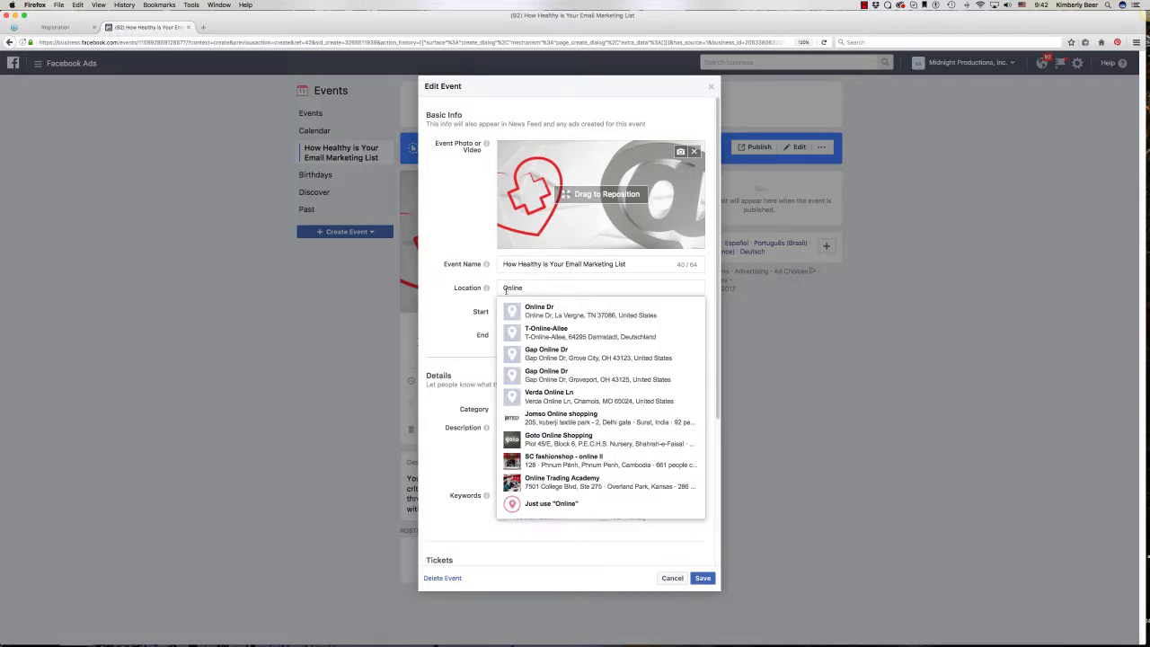
{"action": "left_click_drag", "start_coordinate": [525, 288], "coordinate": [503, 289]}
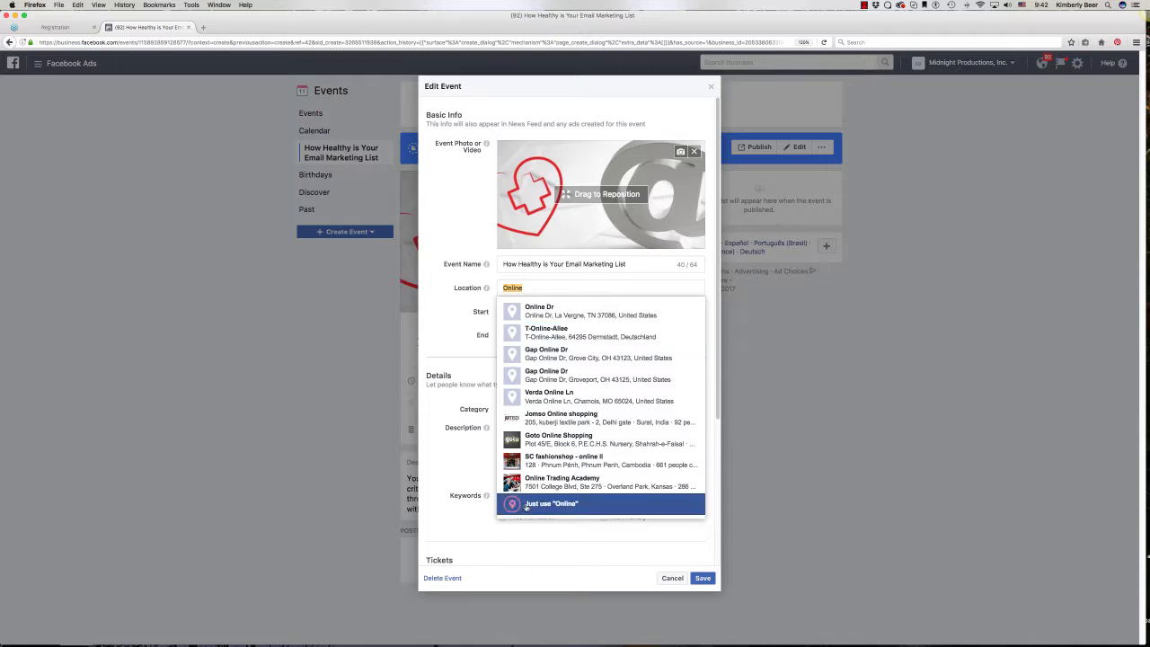
{"action": "left_click", "coordinate": [528, 507]}
{"action": "left_click", "coordinate": [713, 580]}
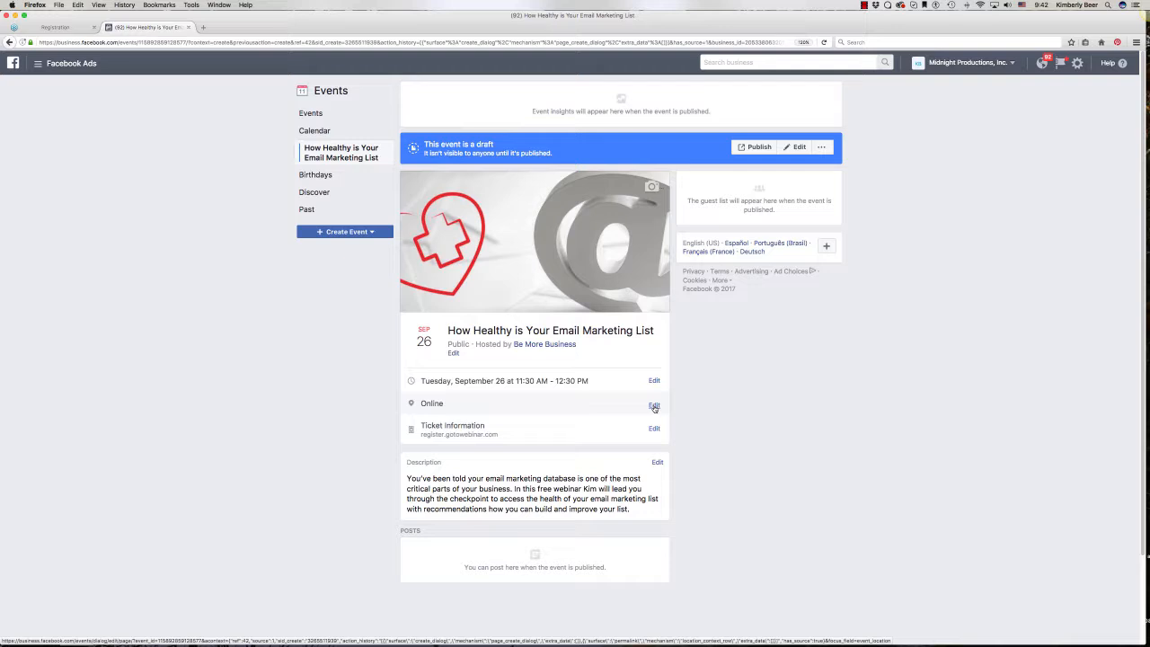
Step: Rename the event draft as "How Healthy is Your Email Marketing List Webinar"
{"action": "left_click", "coordinate": [793, 147]}
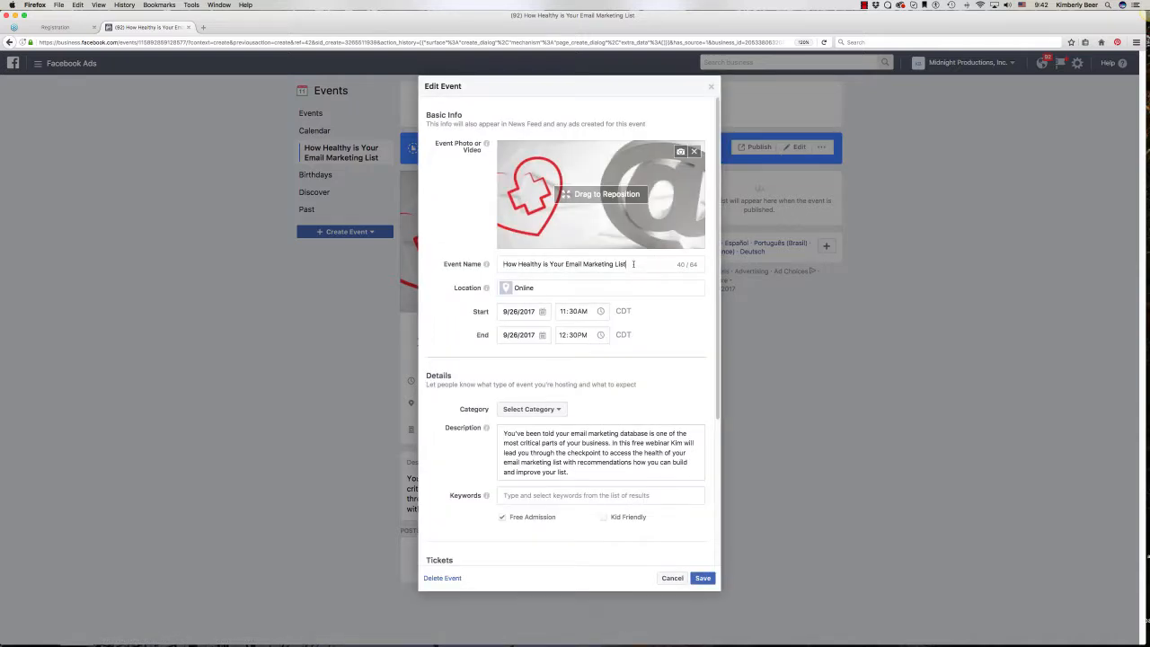
{"action": "type", "text": "WEBINAR"}
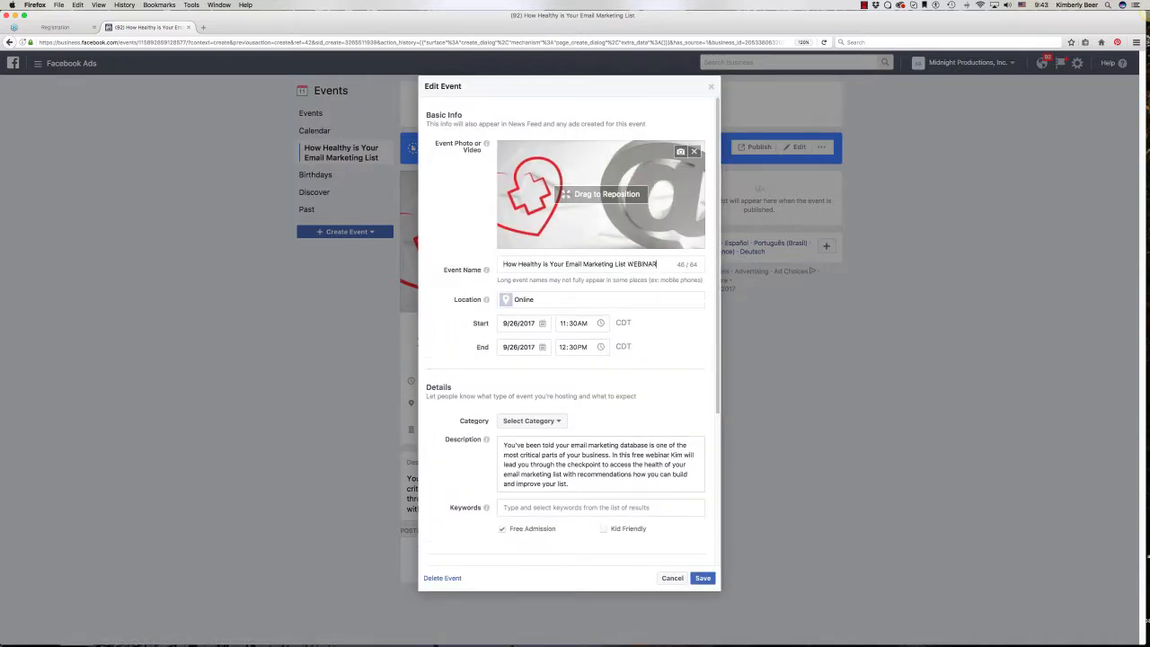
{"action": "left_click", "coordinate": [702, 579]}
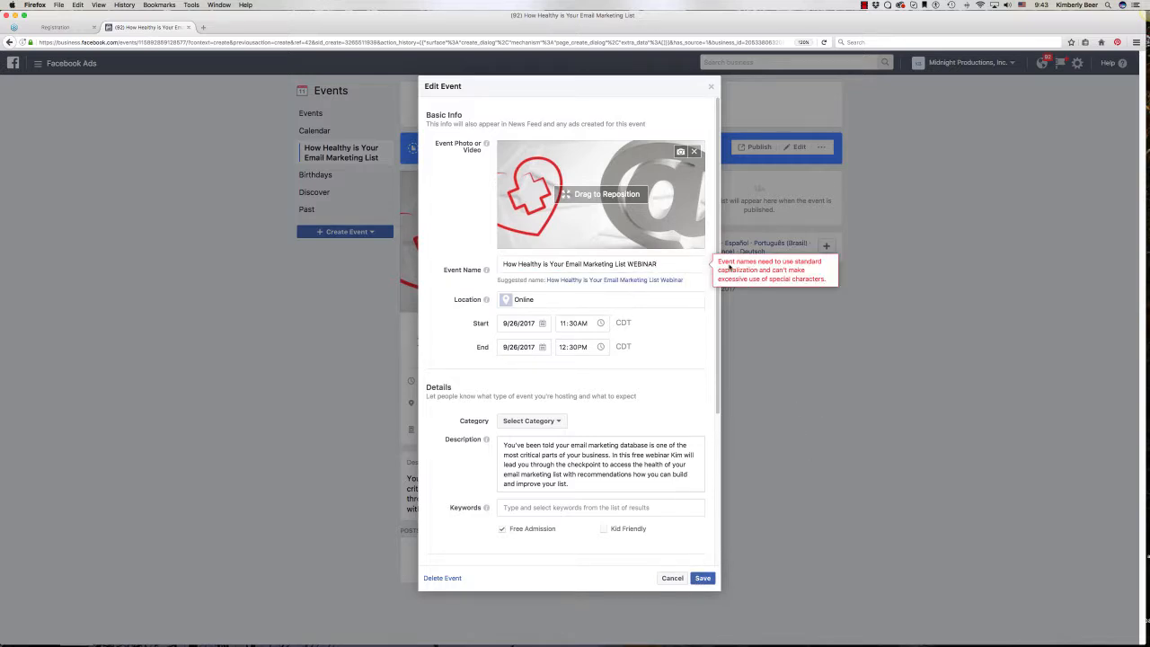
{"action": "left_click_drag", "start_coordinate": [657, 264], "coordinate": [628, 264]}
{"action": "type", "text": "Webinar"}
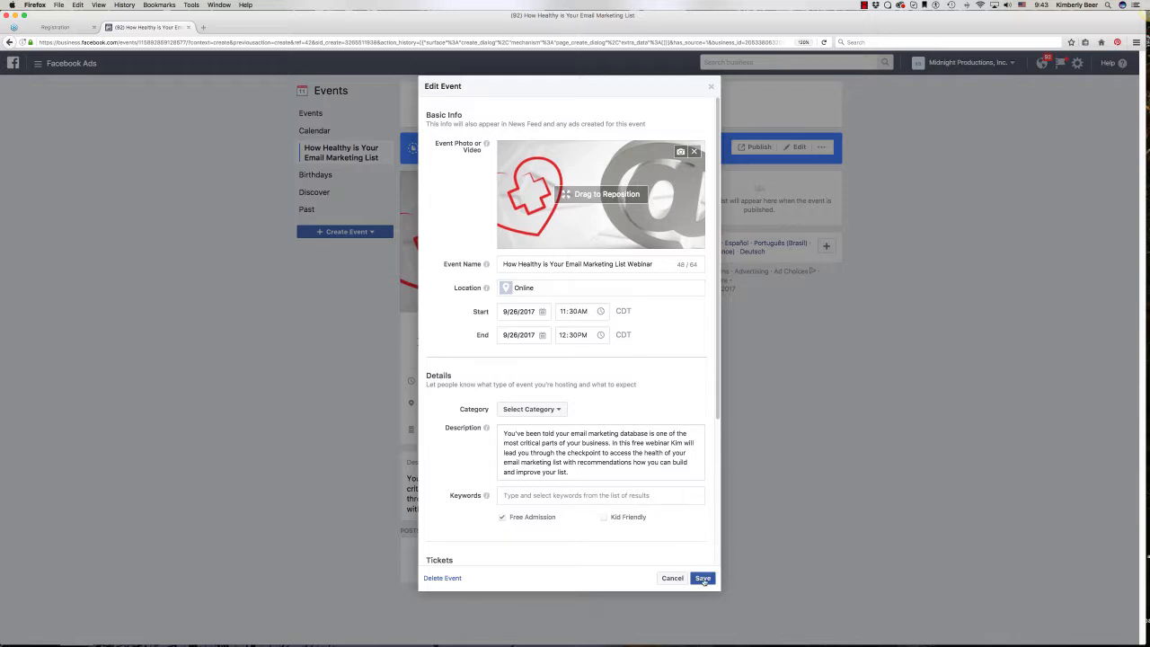
Step: Enter the keywords "marketing, small business" for the event and save the edited draft
{"action": "left_click", "coordinate": [526, 495]}
{"action": "type", "text": "small"}
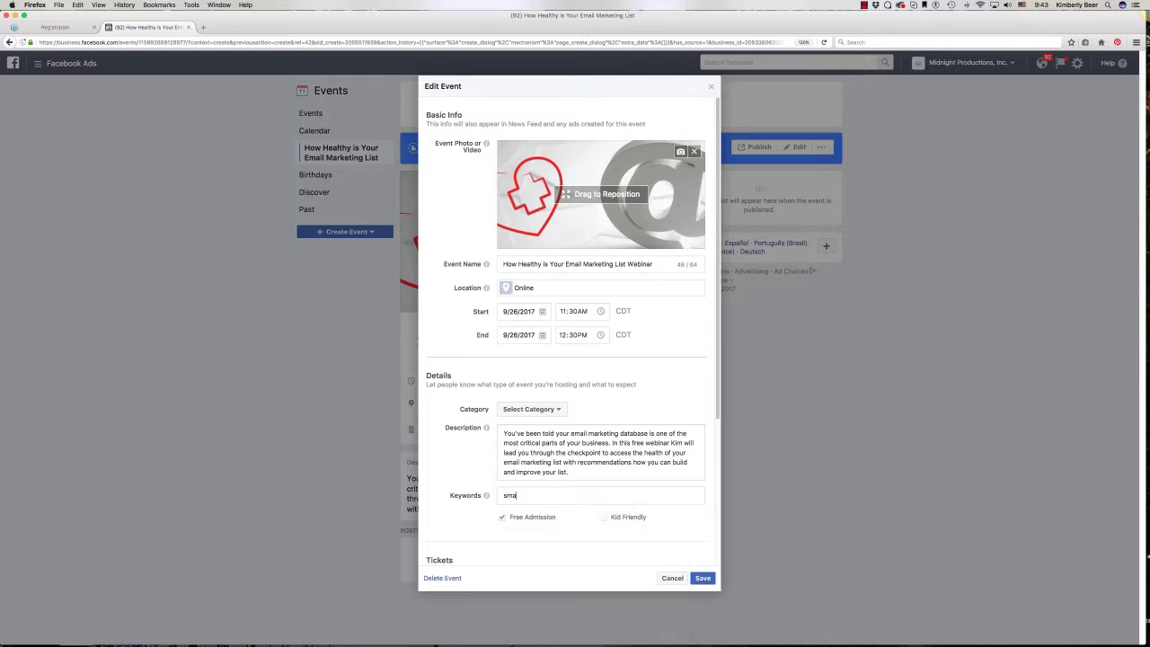
{"action": "key", "text": "BackSpace"}
{"action": "key", "text": "BackSpace"}
{"action": "key", "text": "BackSpace"}
{"action": "type", "text": "mark"}
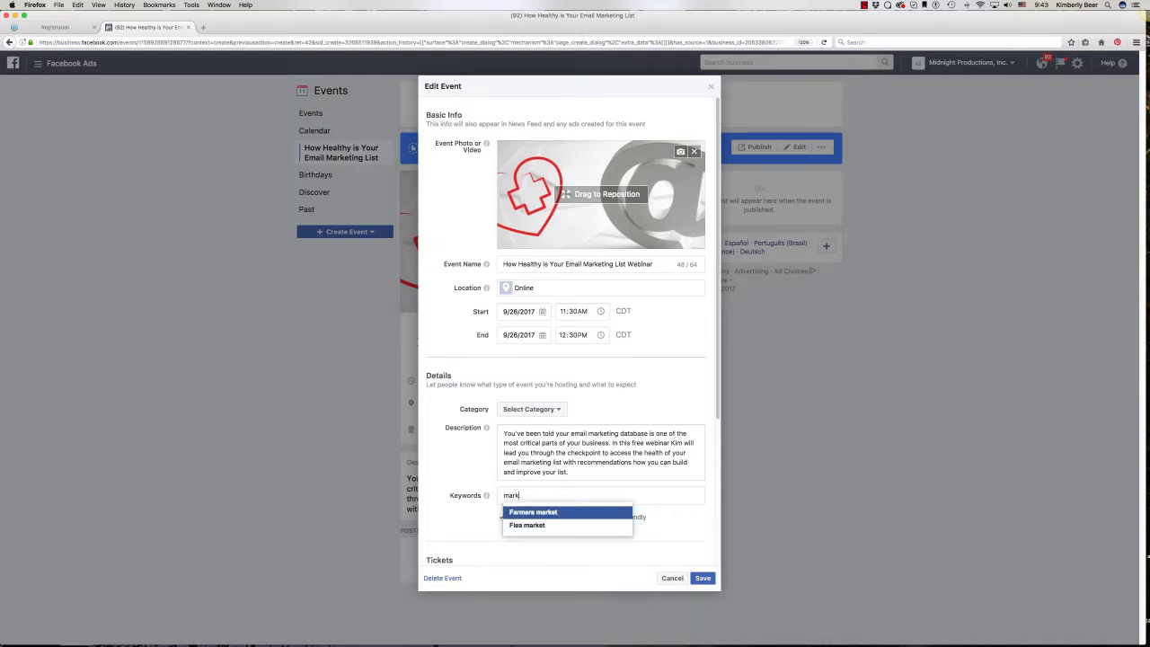
{"action": "type", "text": "eting"}
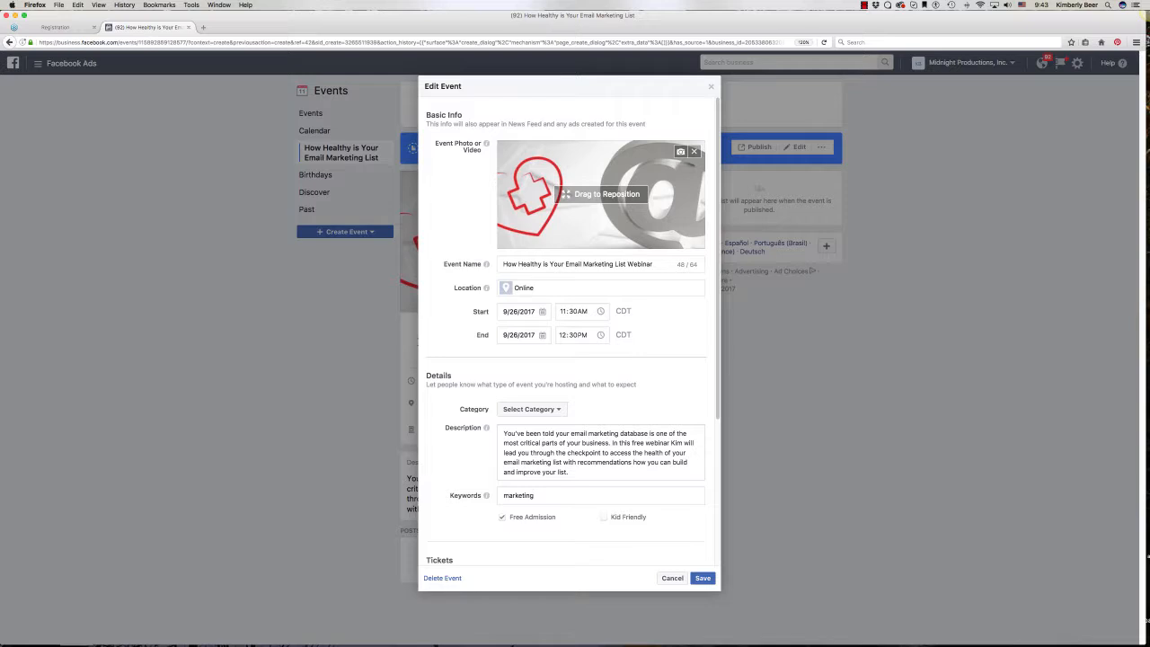
{"action": "type", "text": ", small busine"}
{"action": "type", "text": "ss, s"}
{"action": "key", "text": "BackSpace"}
{"action": "key", "text": "BackSpace"}
{"action": "left_click", "coordinate": [703, 578]}
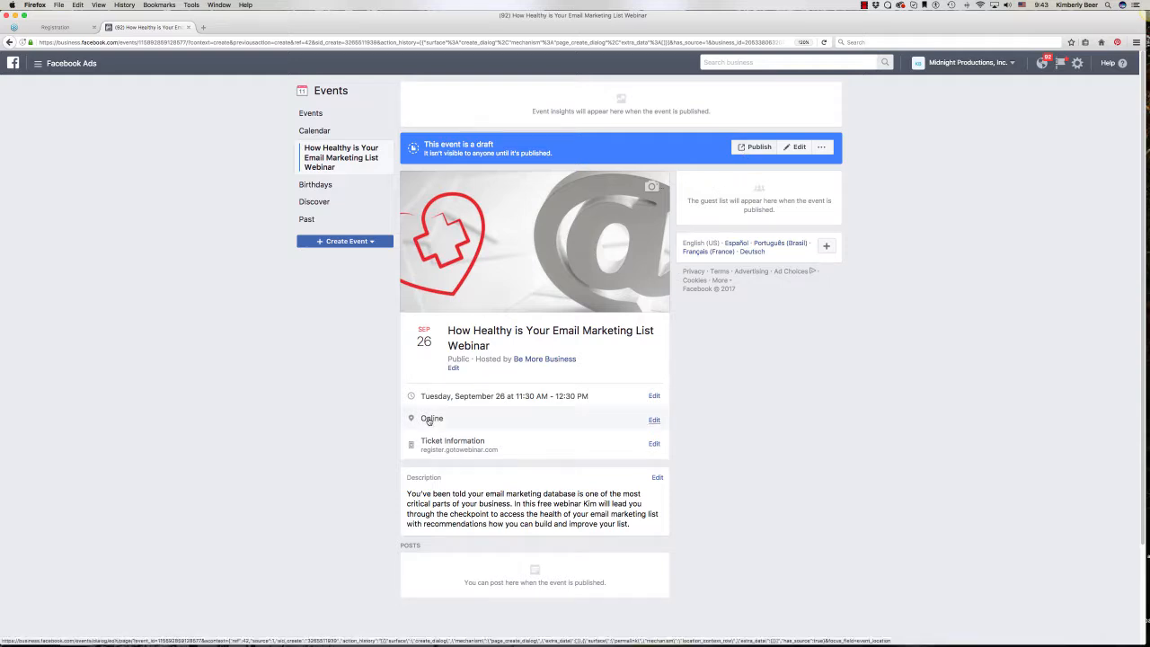
Step: Publish the event and view its post on the public Be More Business page
{"action": "left_click", "coordinate": [749, 148]}
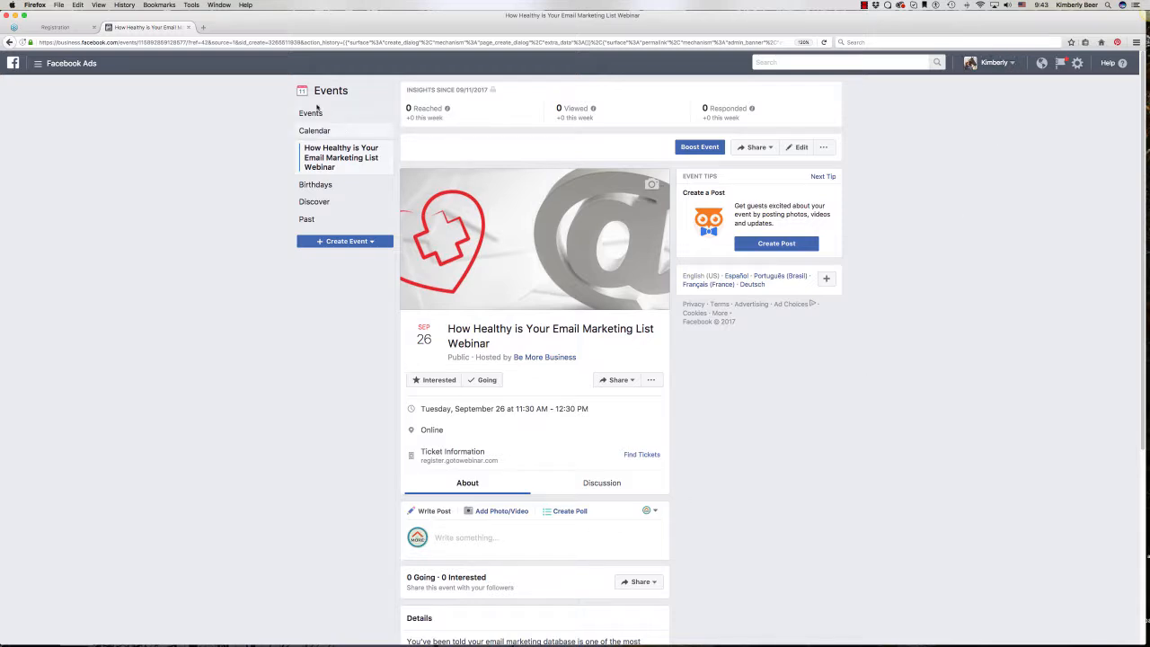
{"action": "left_click", "coordinate": [13, 63]}
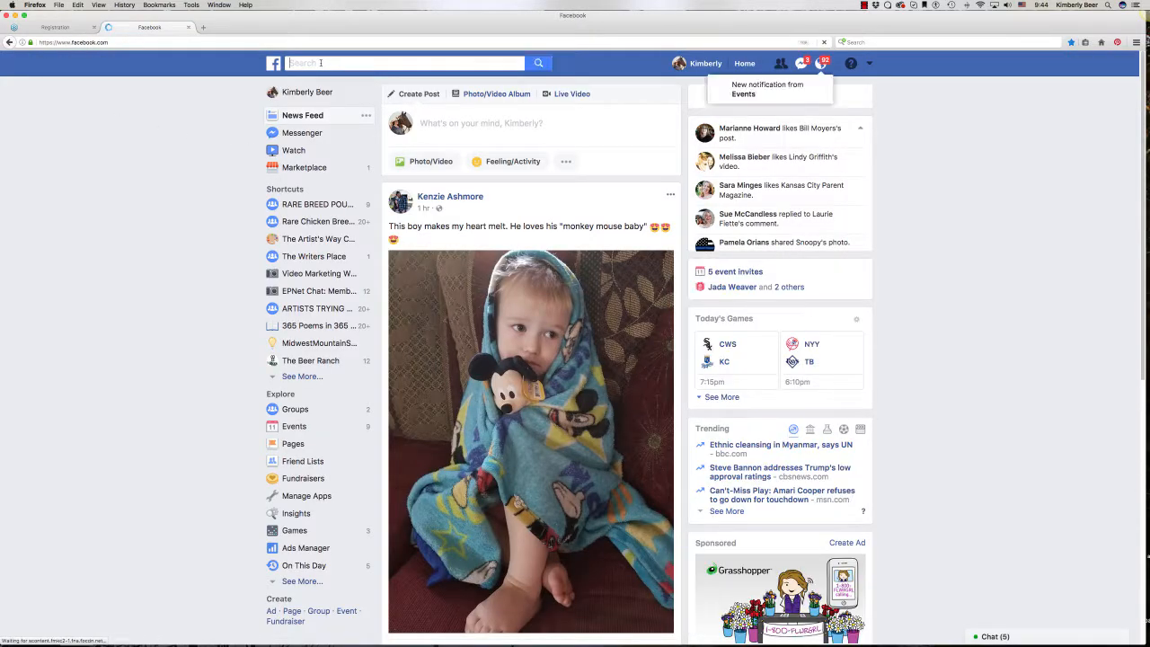
{"action": "left_click", "coordinate": [321, 63]}
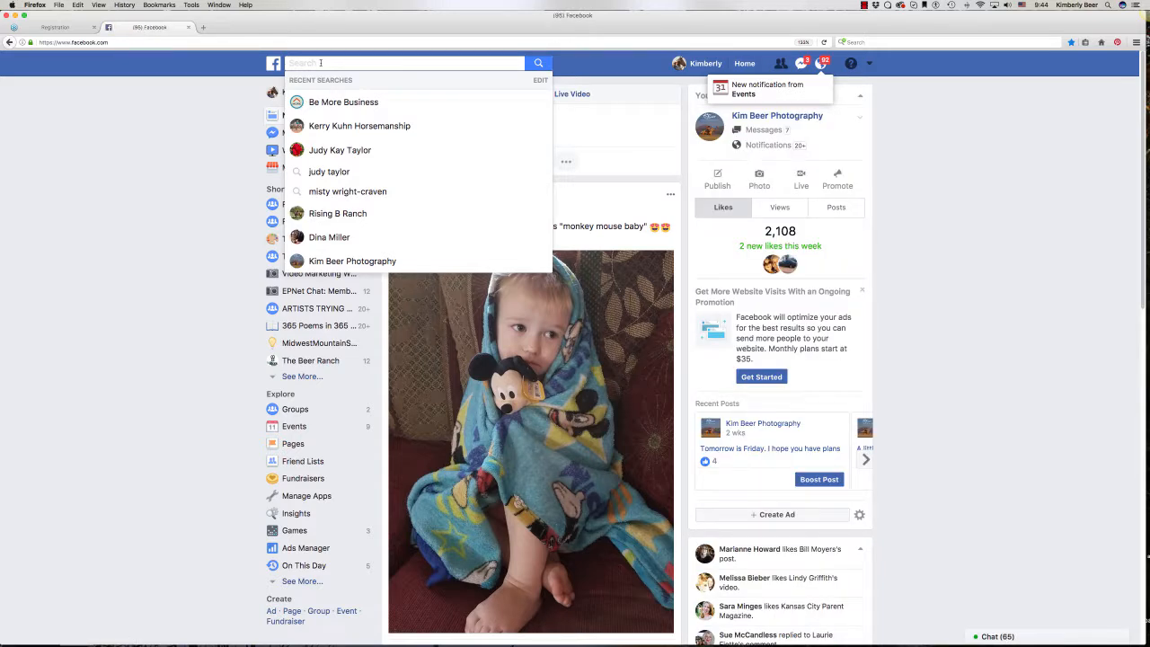
{"action": "left_click", "coordinate": [326, 101]}
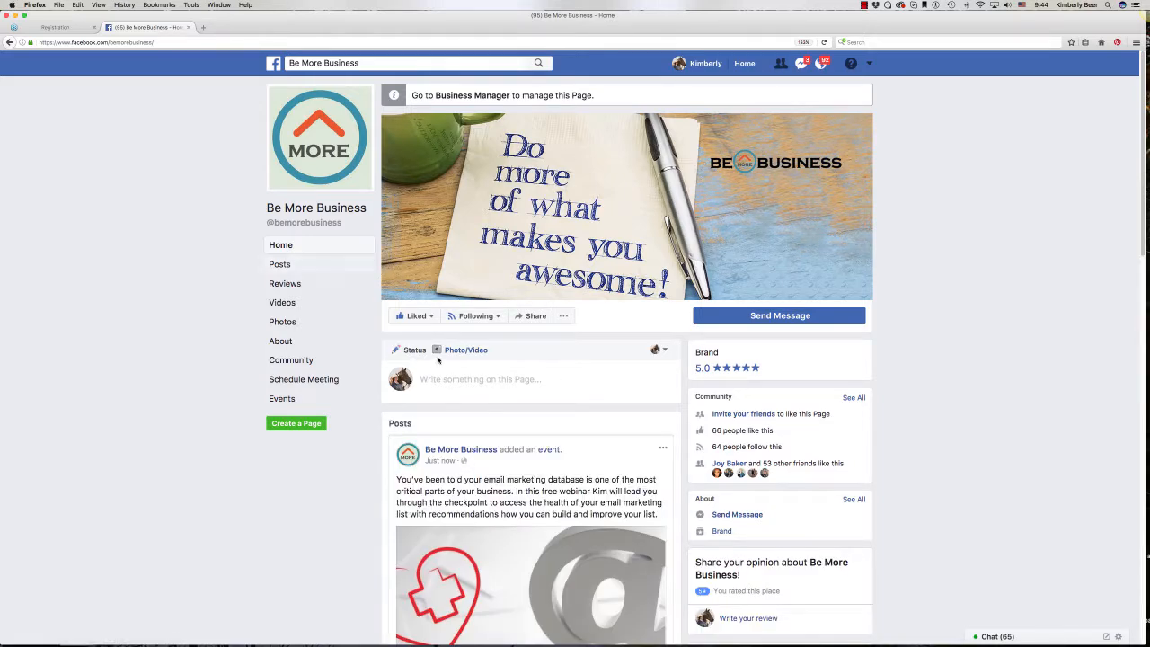
{"action": "scroll", "coordinate": [449, 365], "scroll_direction": "down", "scroll_amount": 4}
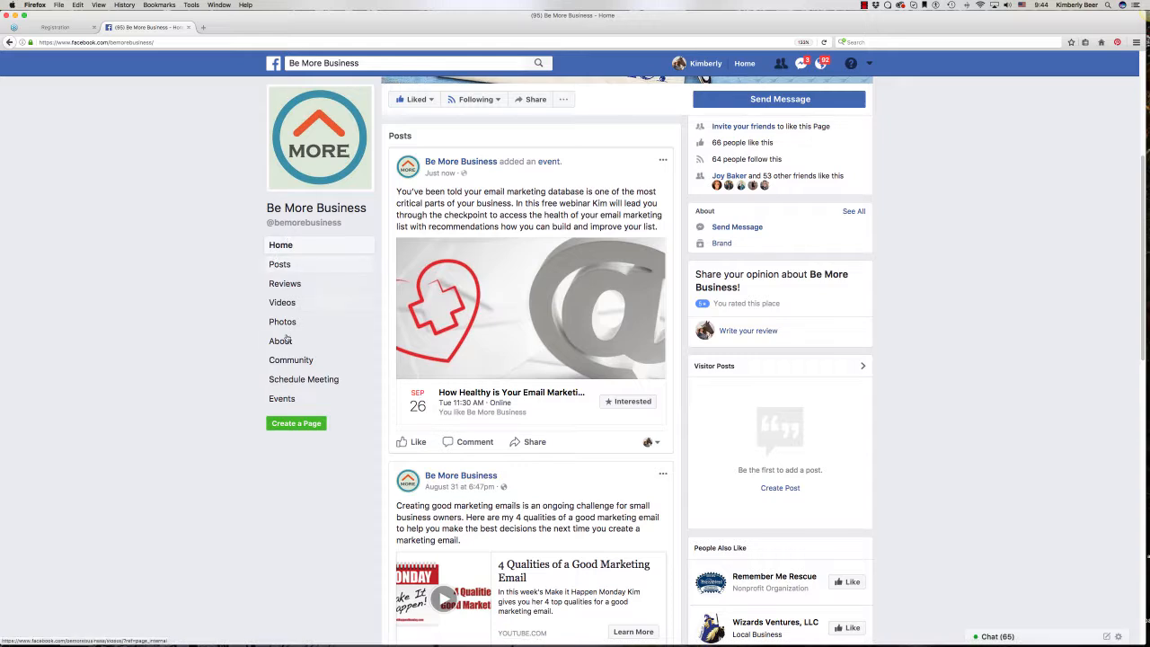
Step: Share the page's upcoming webinar event on the timeline with "Hey all my small business friends, join me for a webinar on email marketing!"
{"action": "left_click", "coordinate": [286, 404]}
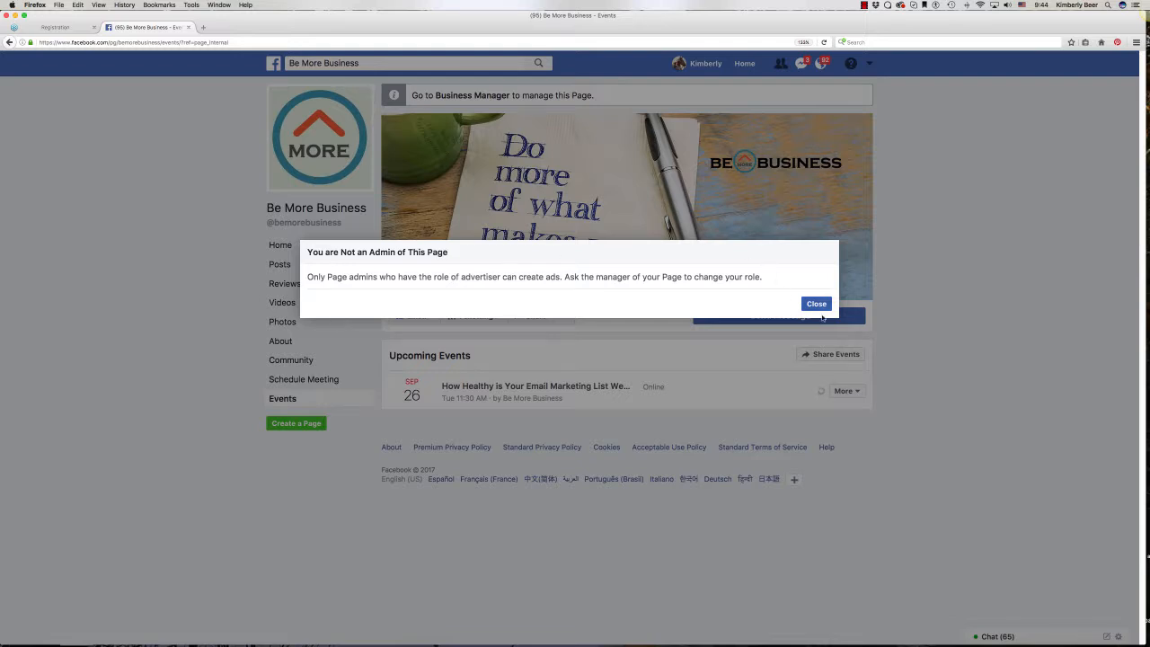
{"action": "left_click", "coordinate": [815, 304]}
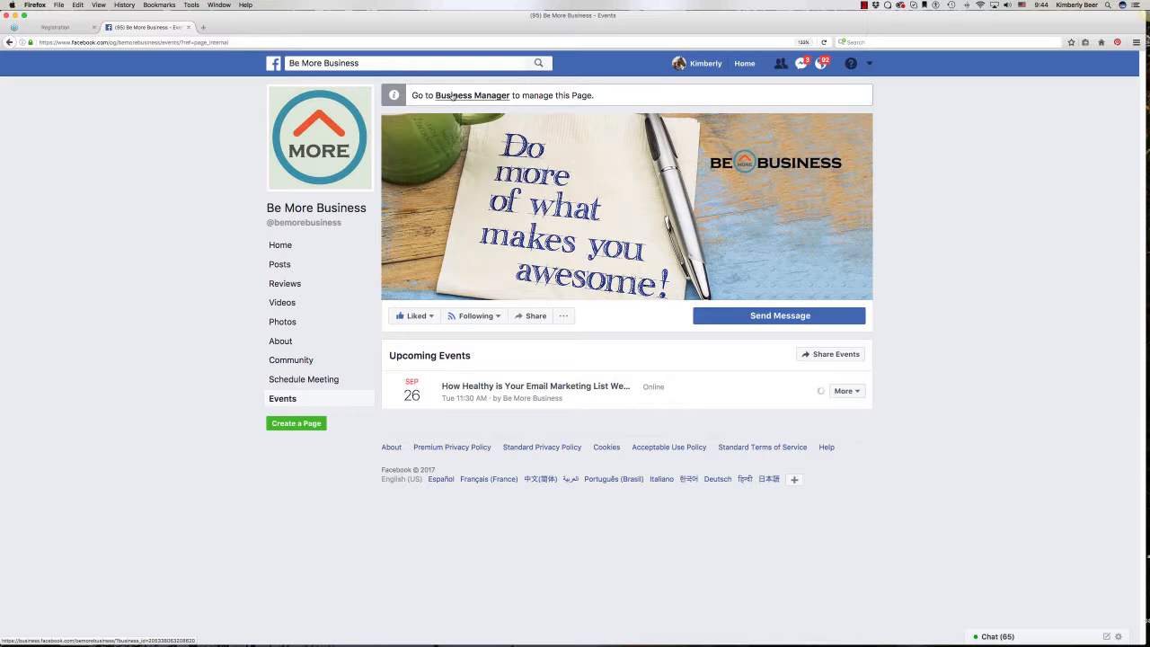
{"action": "left_click", "coordinate": [845, 393]}
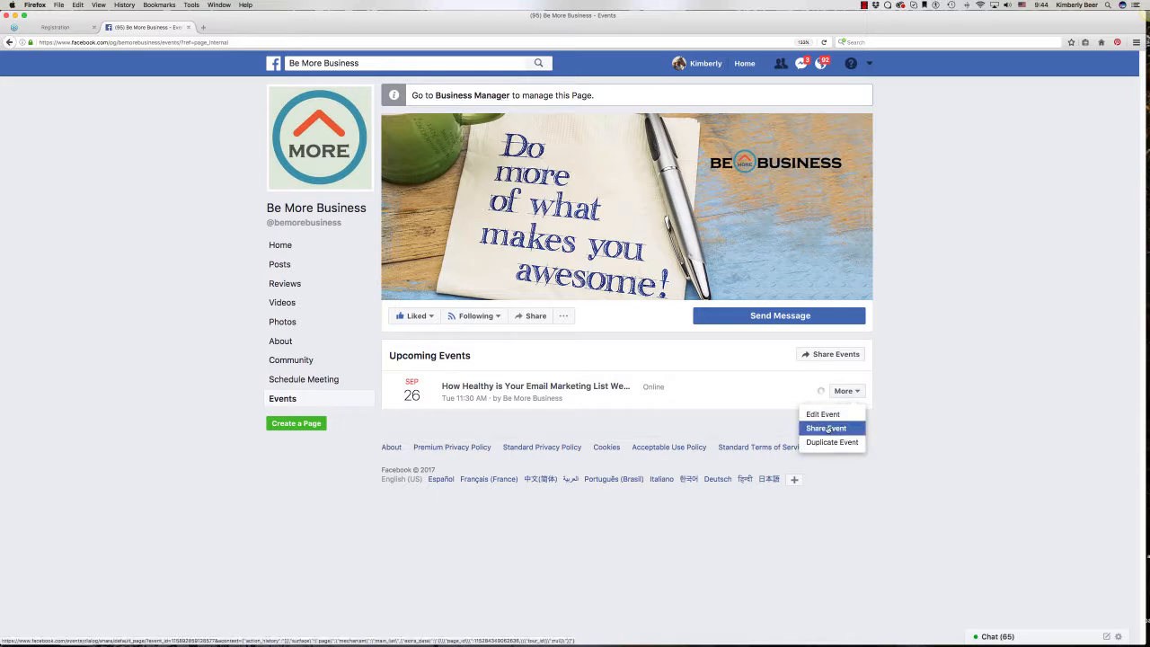
{"action": "left_click", "coordinate": [827, 429]}
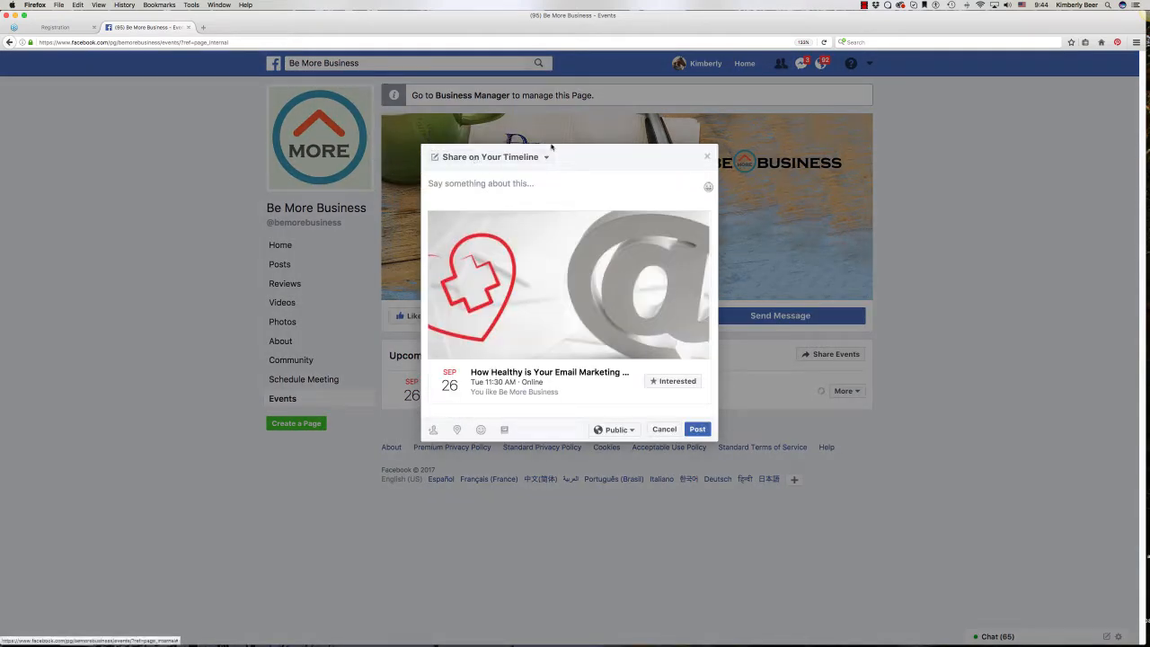
{"action": "left_click", "coordinate": [479, 182]}
{"action": "type", "text": "Hey a"}
{"action": "type", "text": "ll my small business friend"}
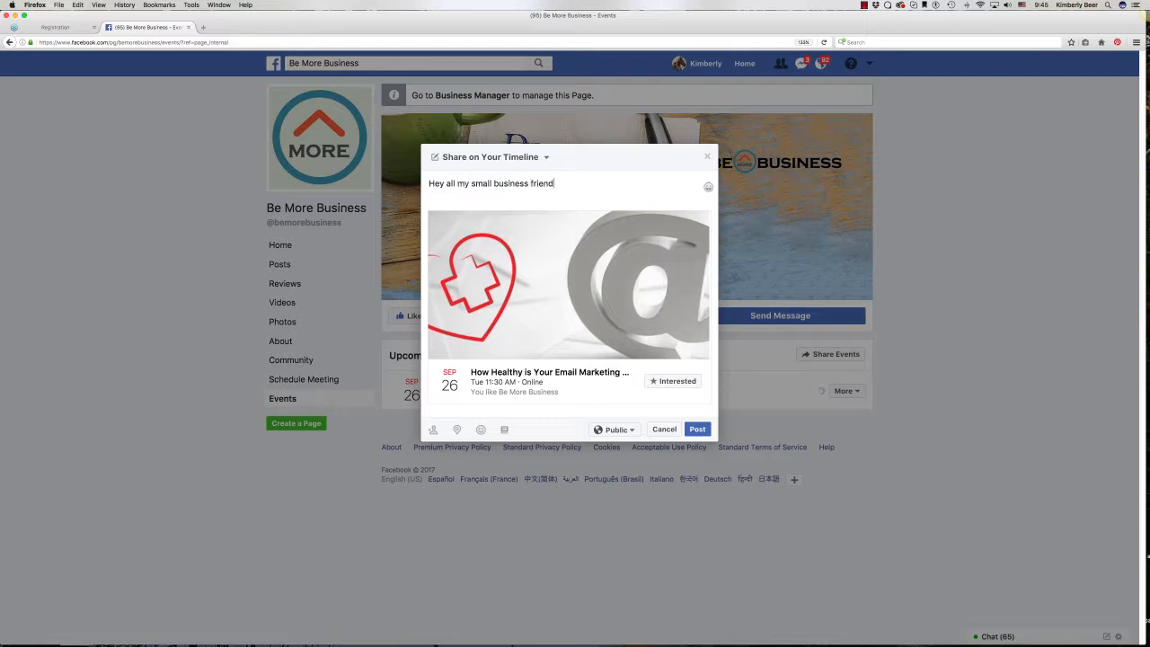
{"action": "type", "text": "s, join me for a webinar on email marketing!"}
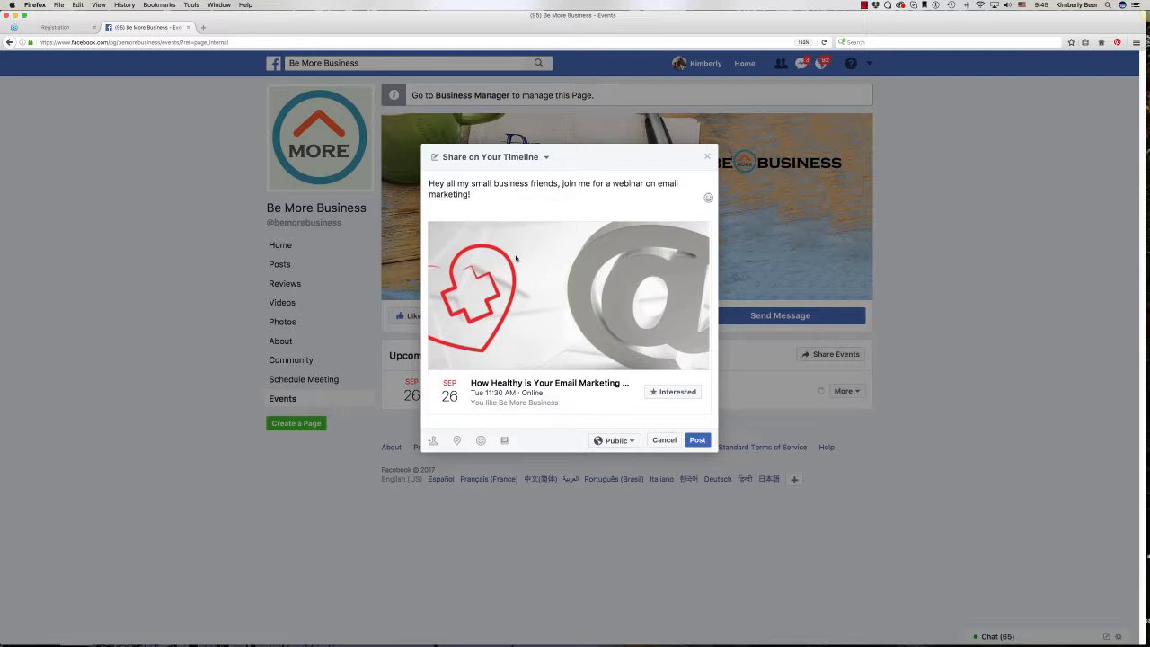
{"action": "left_click", "coordinate": [696, 439]}
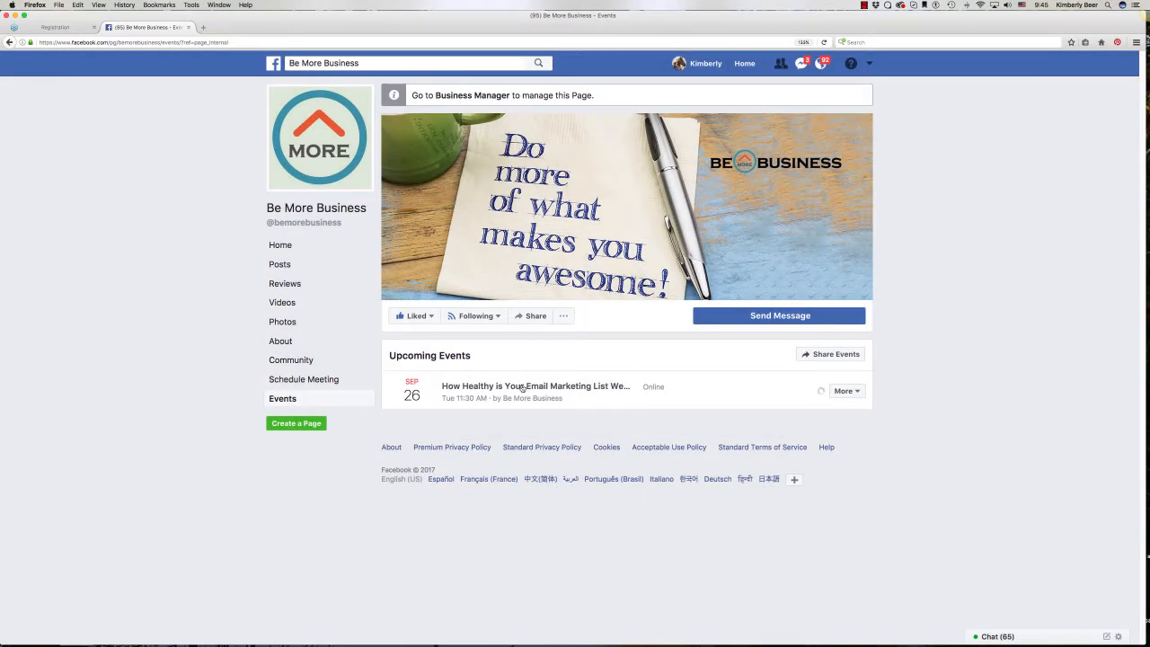
Step: Open the webinar event's page and examine its sharing choices, the Get More Responses ad page and the additional event options
{"action": "left_click", "coordinate": [521, 387]}
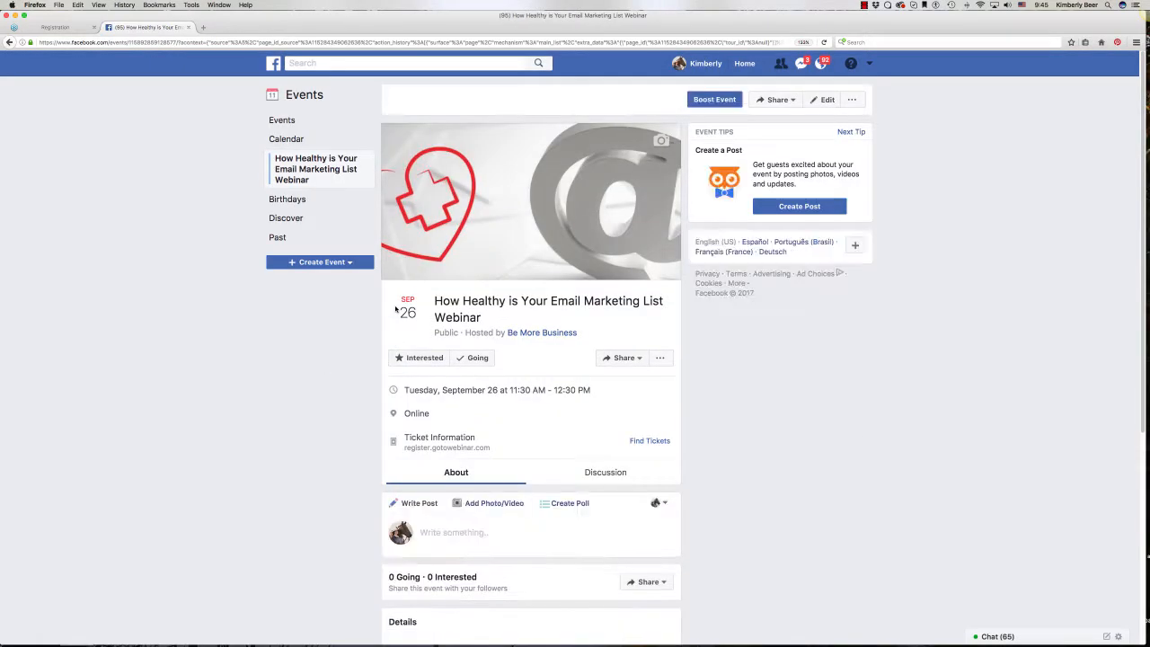
{"action": "left_click", "coordinate": [655, 358]}
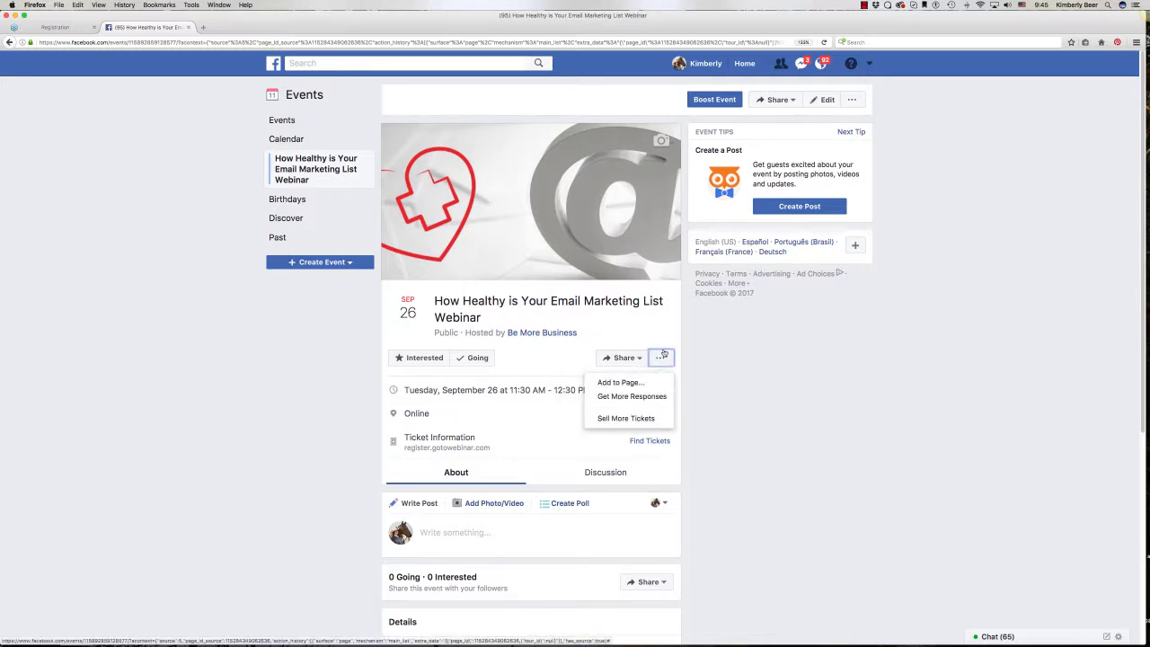
{"action": "left_click", "coordinate": [658, 363]}
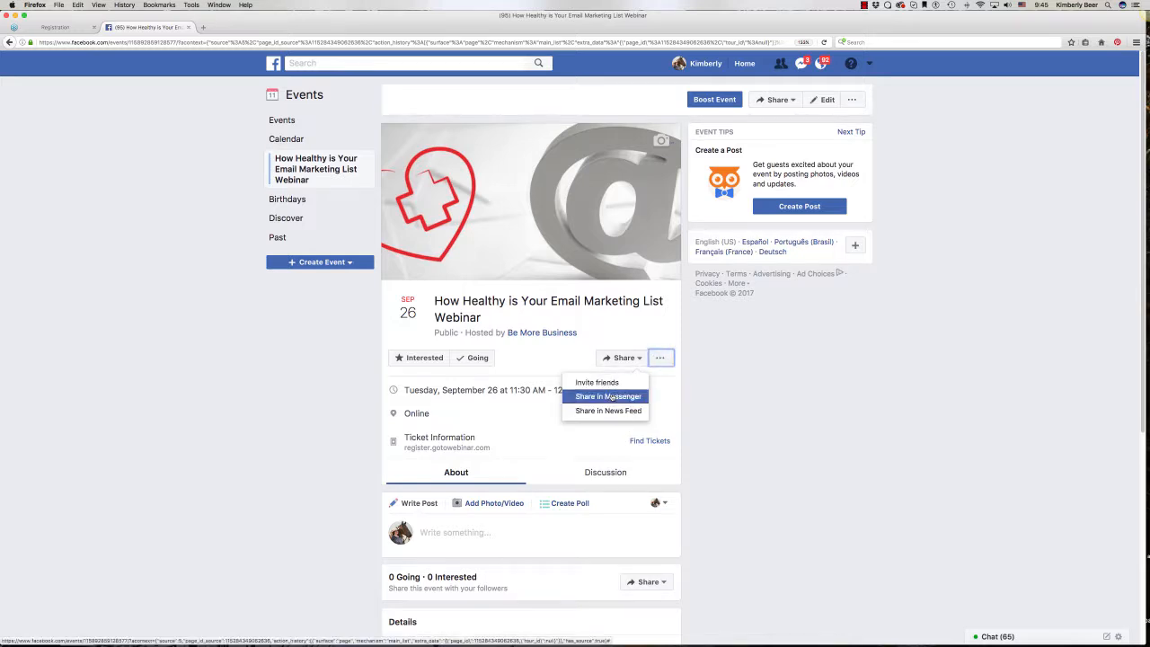
{"action": "left_click", "coordinate": [659, 363]}
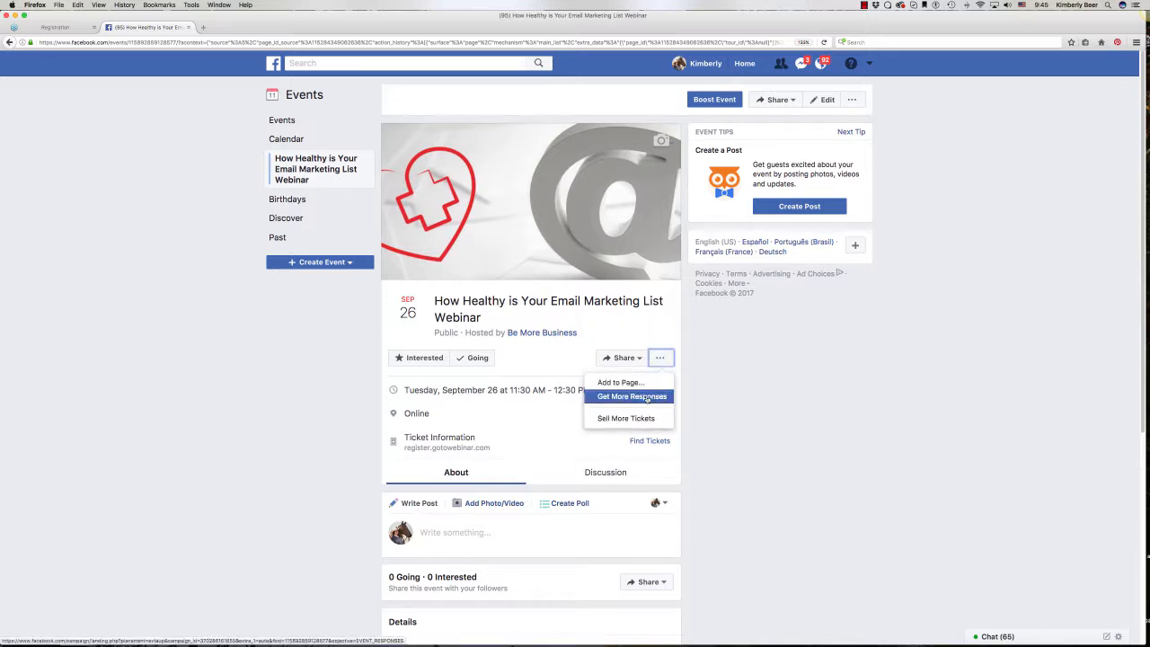
{"action": "left_click", "coordinate": [647, 398]}
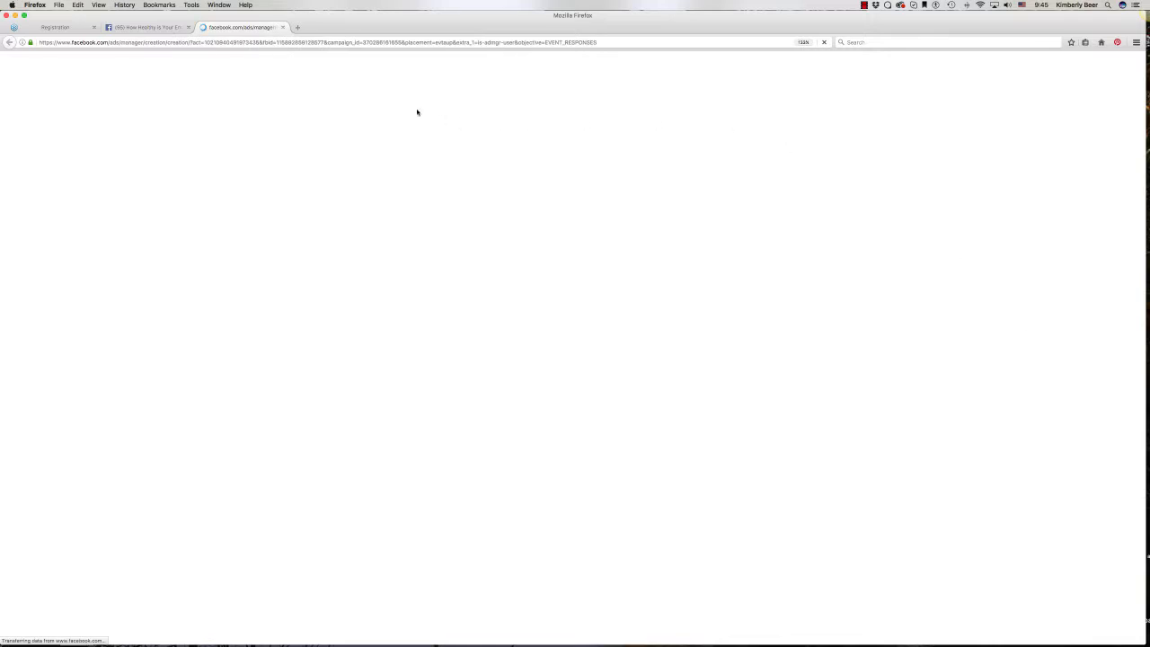
{"action": "left_click", "coordinate": [164, 28]}
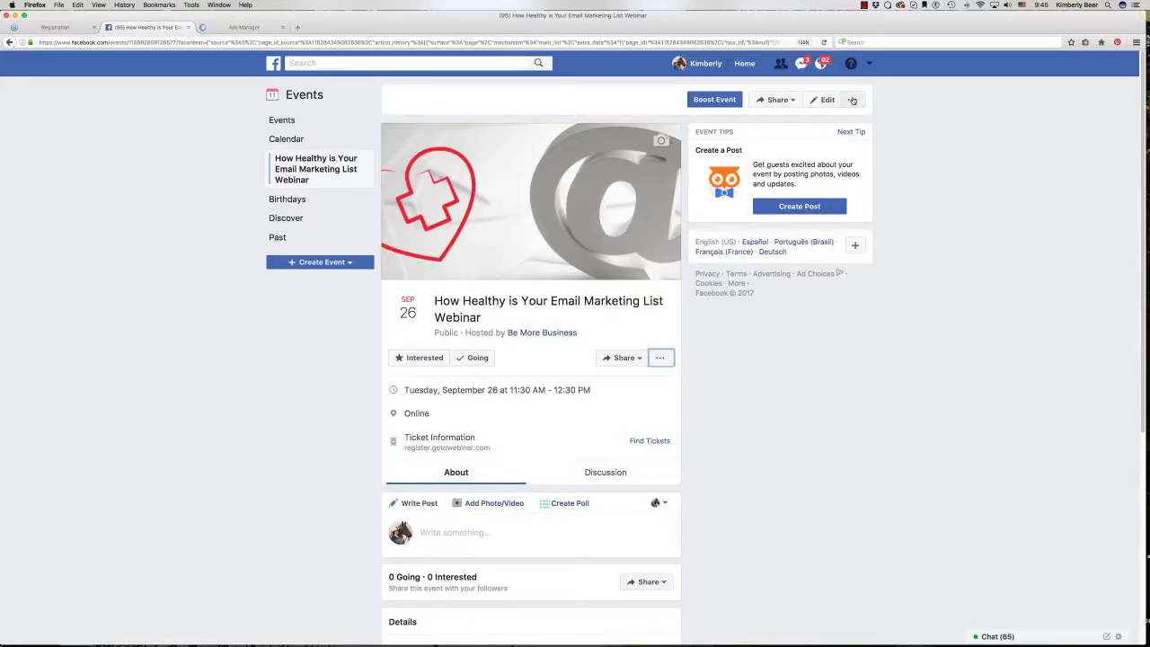
{"action": "left_click", "coordinate": [775, 100]}
{"action": "left_click", "coordinate": [776, 99]}
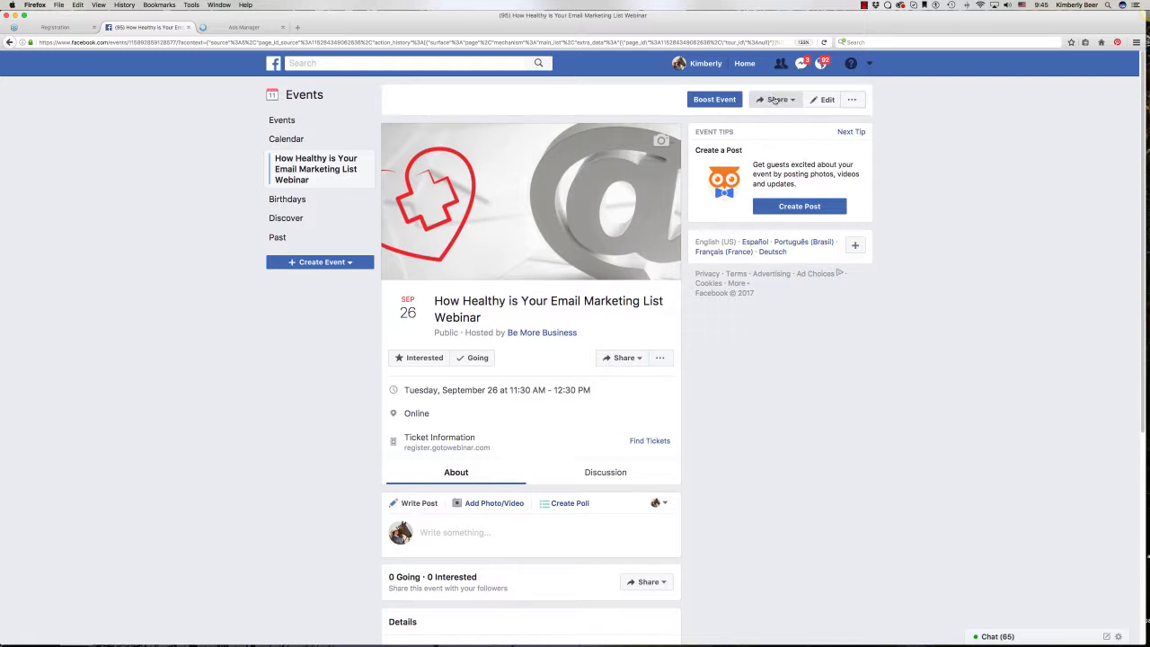
{"action": "left_click", "coordinate": [854, 99]}
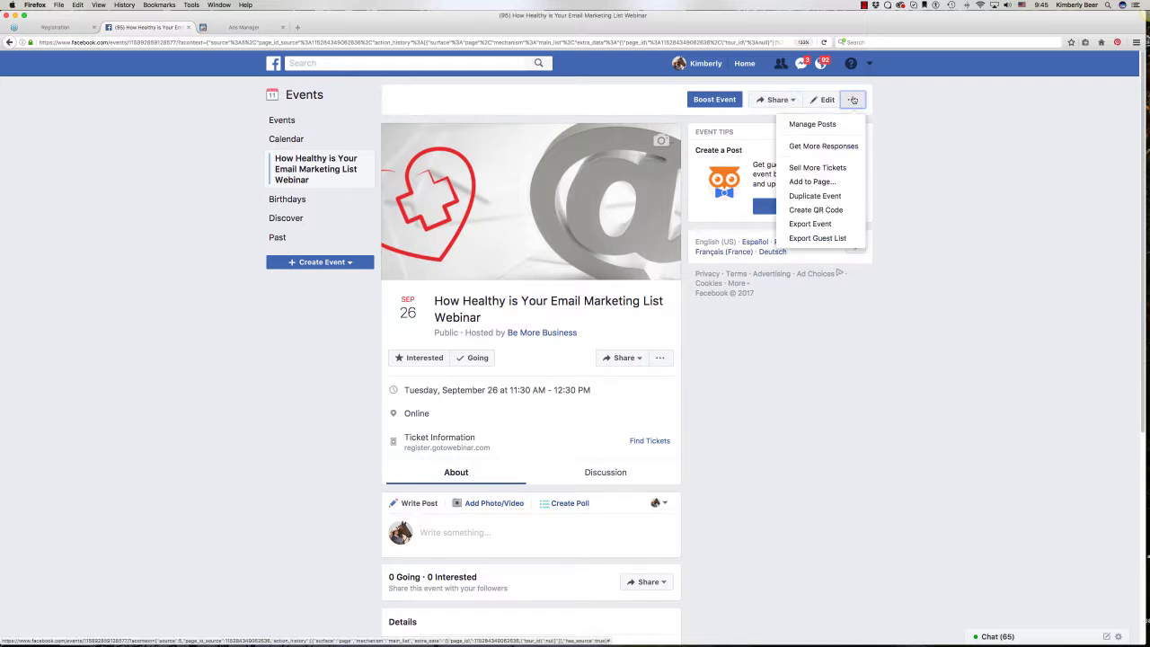
{"action": "left_click", "coordinate": [775, 100]}
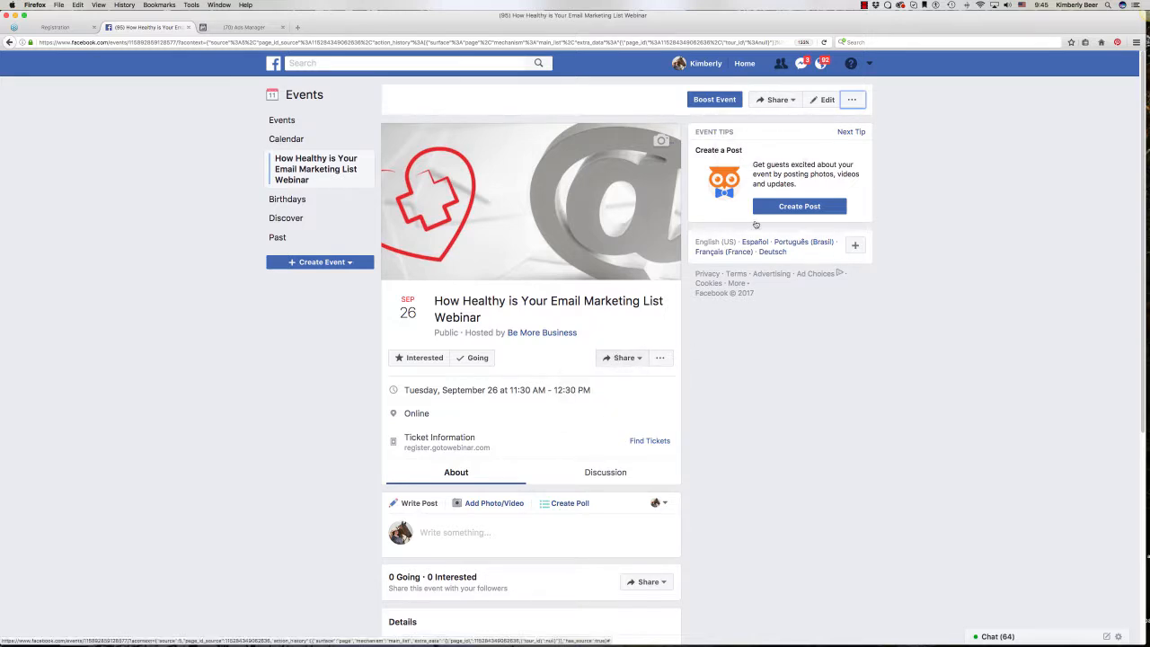
Step: Invite one suggested friend to the webinar event and send the invitation
{"action": "mouse_move", "coordinate": [631, 363]}
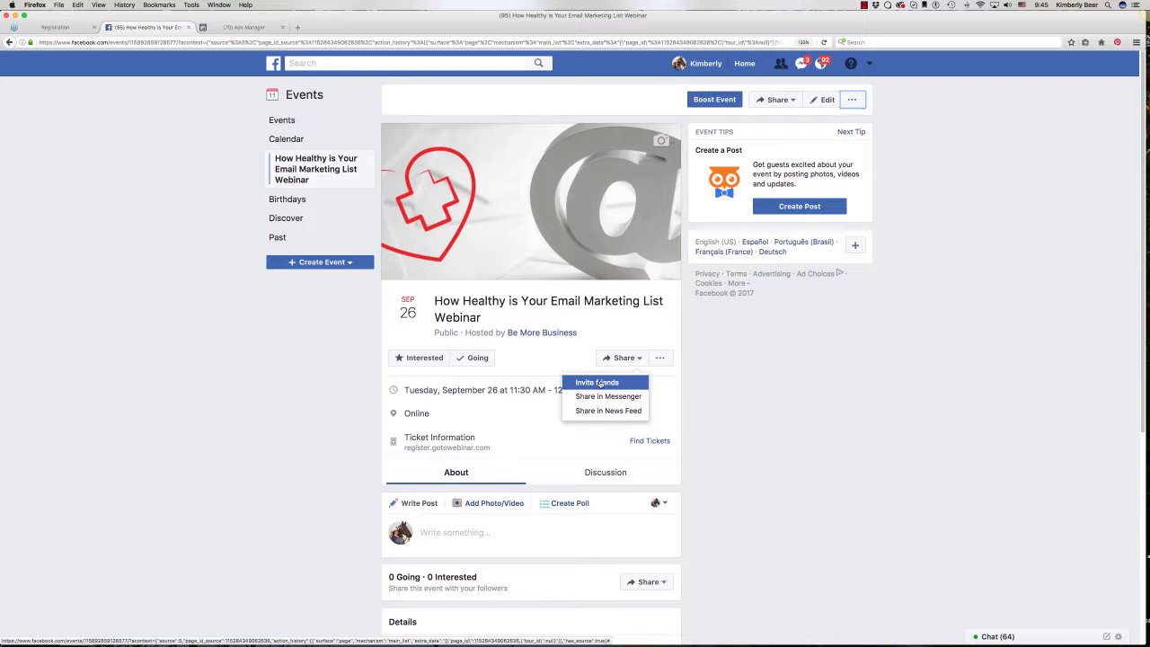
{"action": "left_click", "coordinate": [600, 384]}
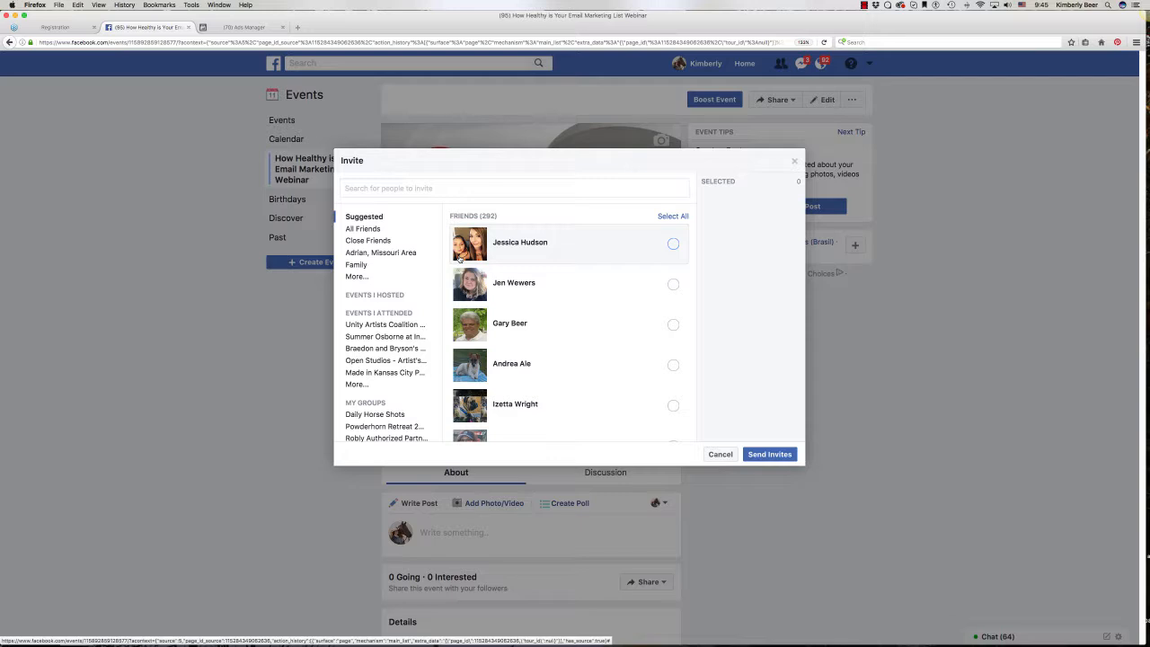
{"action": "left_click", "coordinate": [673, 365]}
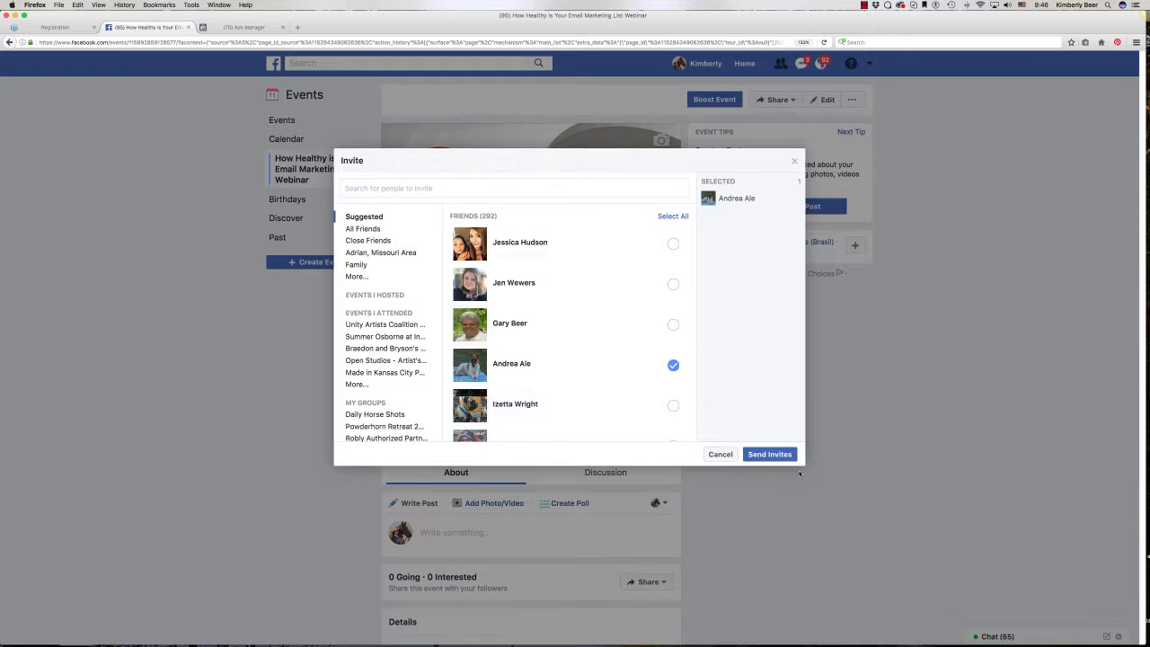
{"action": "left_click", "coordinate": [771, 457]}
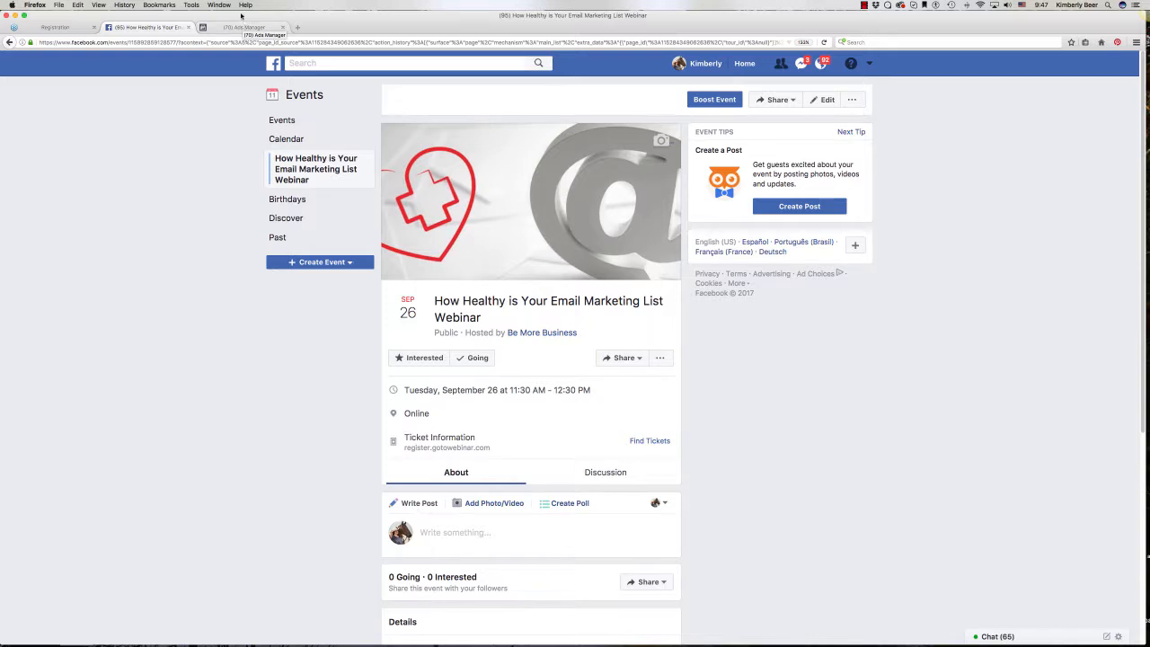
Step: Return to the Facebook home feed and open the Be More Business page from the recent searches
{"action": "left_click", "coordinate": [274, 63]}
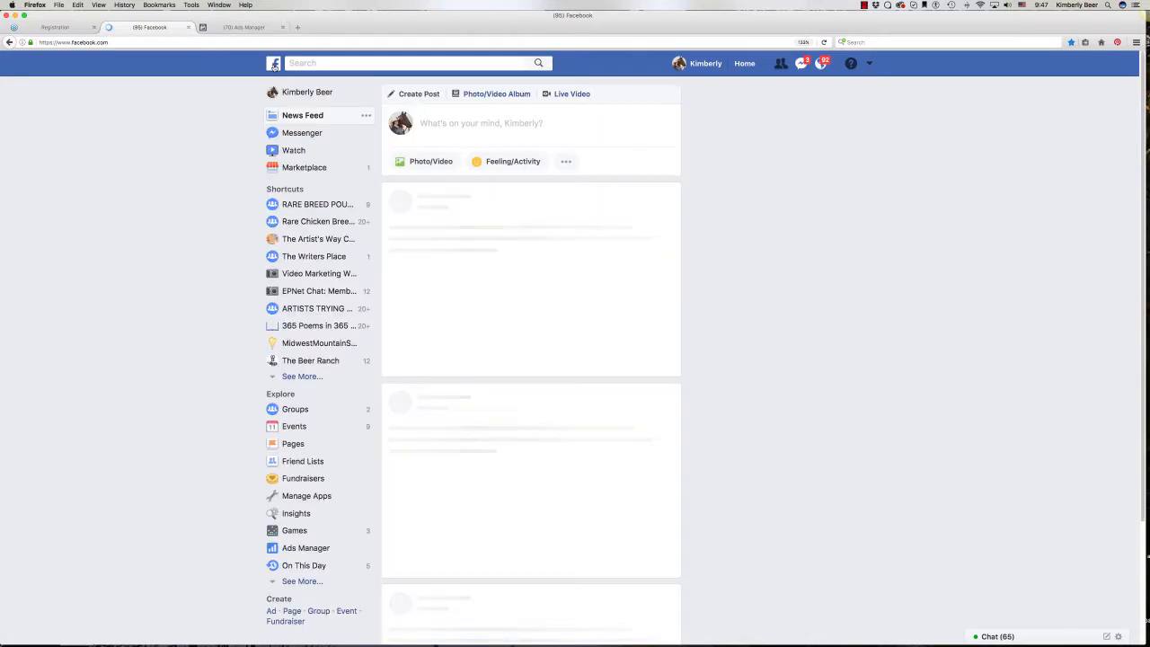
{"action": "left_click", "coordinate": [342, 63]}
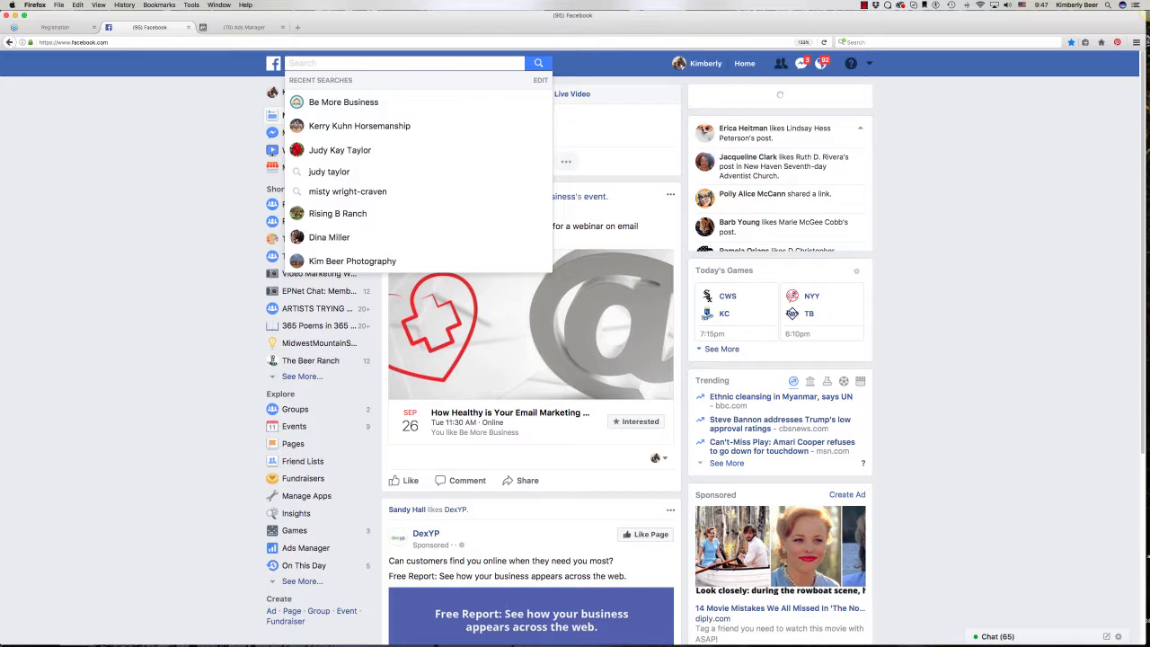
{"action": "type", "text": "be"}
{"action": "key", "text": "BackSpace"}
{"action": "key", "text": "BackSpace"}
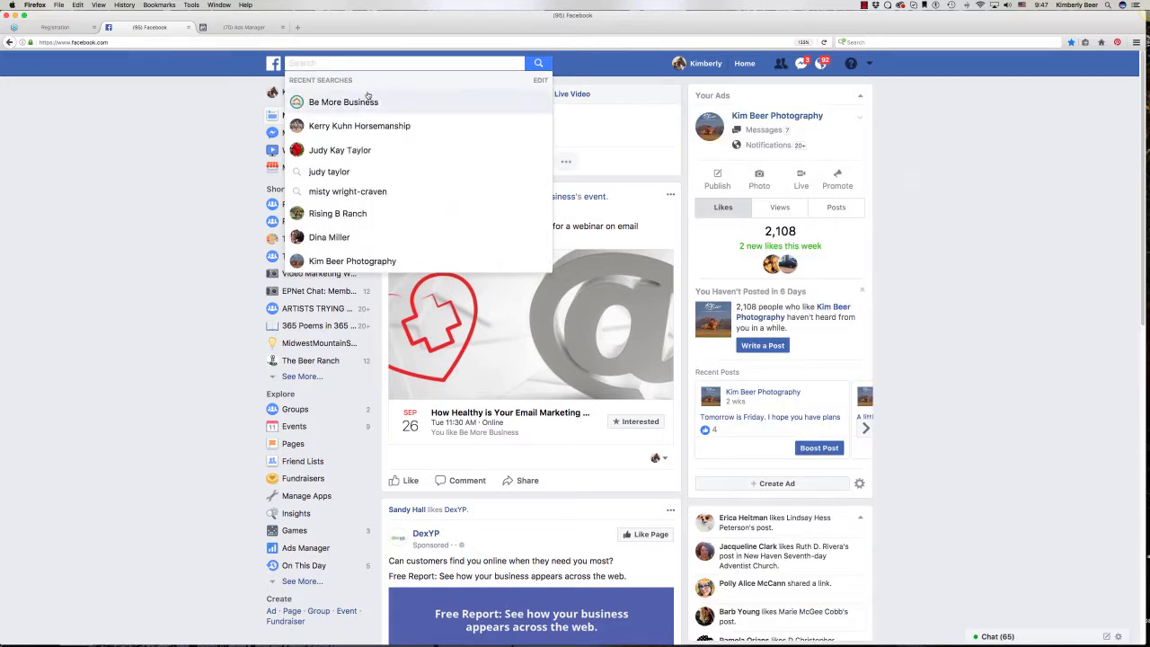
{"action": "left_click", "coordinate": [368, 97]}
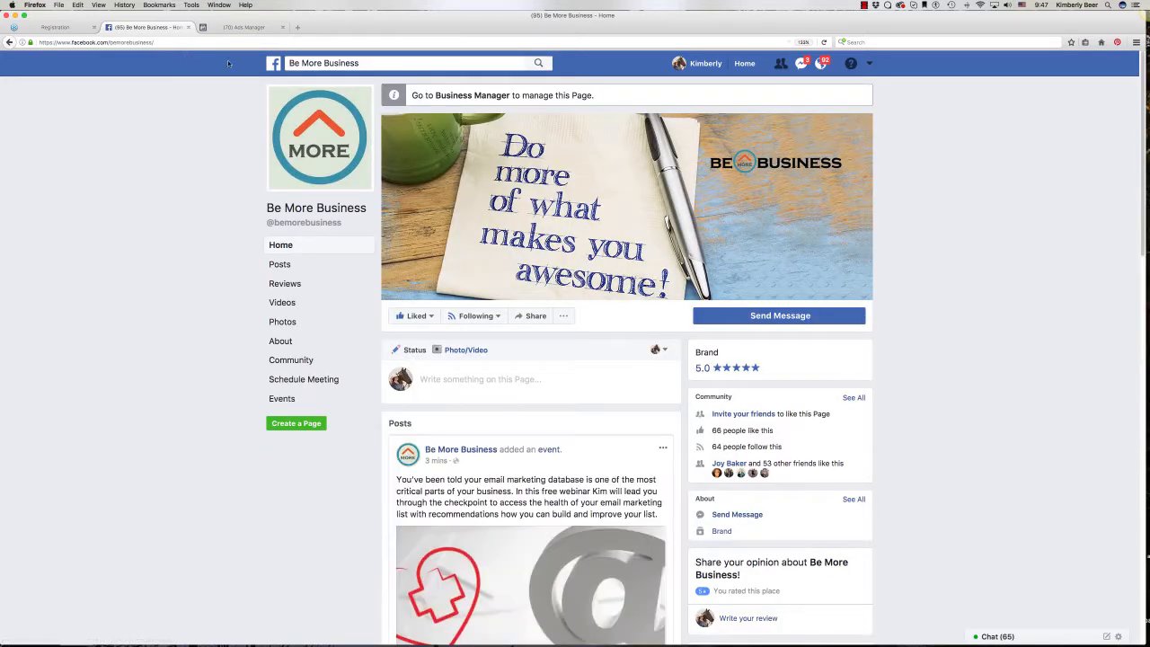
Step: Respond to the webinar event in the page's newest post as Interested and change the response to Going
{"action": "scroll", "coordinate": [459, 398], "scroll_direction": "down", "scroll_amount": 5}
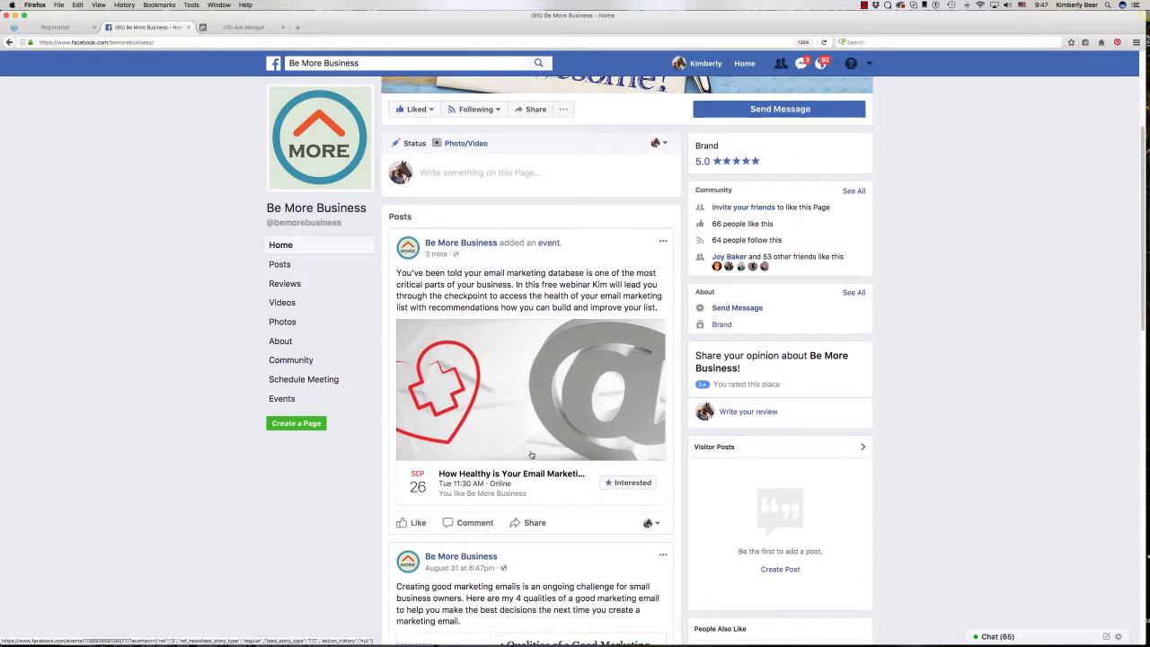
{"action": "left_click", "coordinate": [609, 485]}
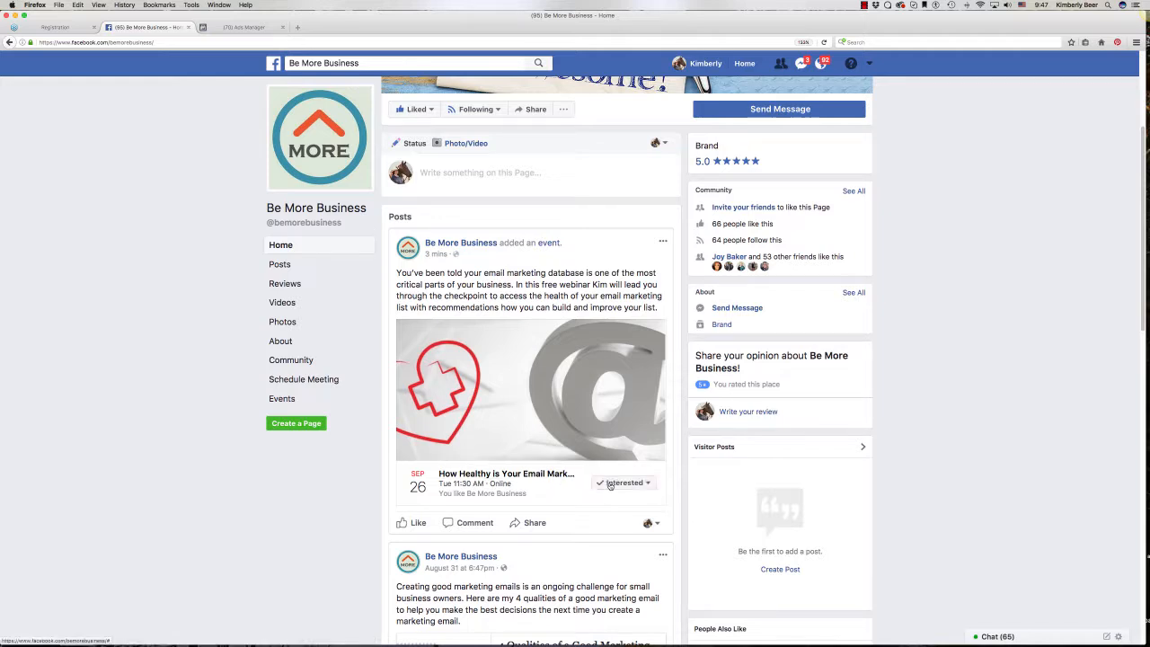
{"action": "left_click", "coordinate": [641, 485]}
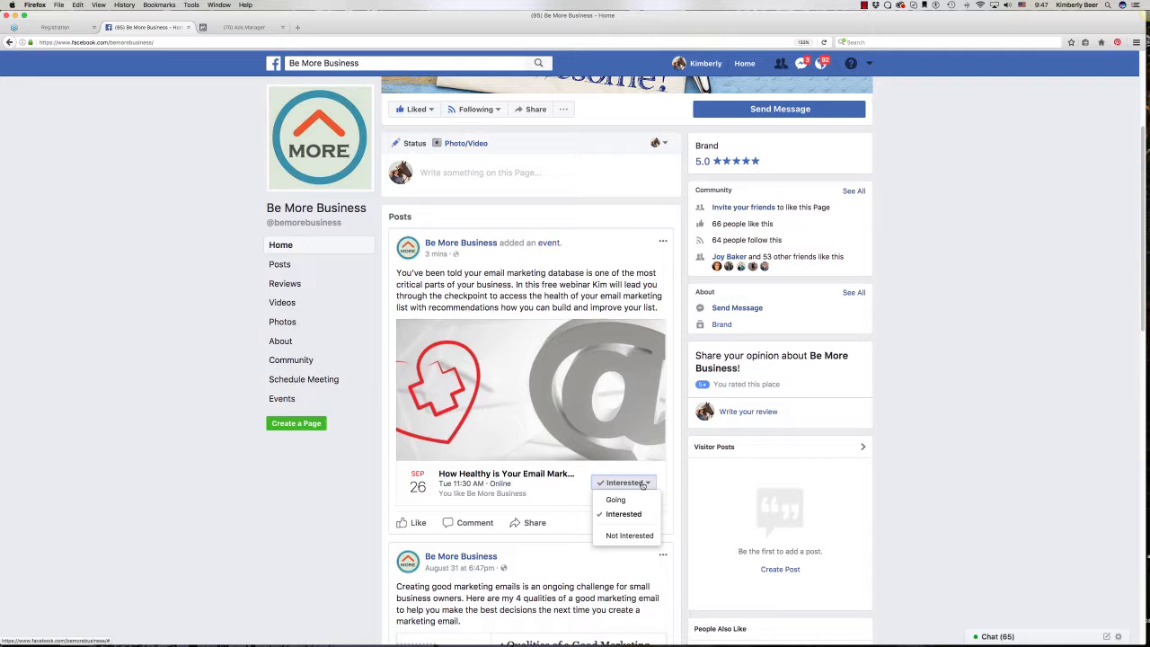
{"action": "left_click", "coordinate": [617, 499]}
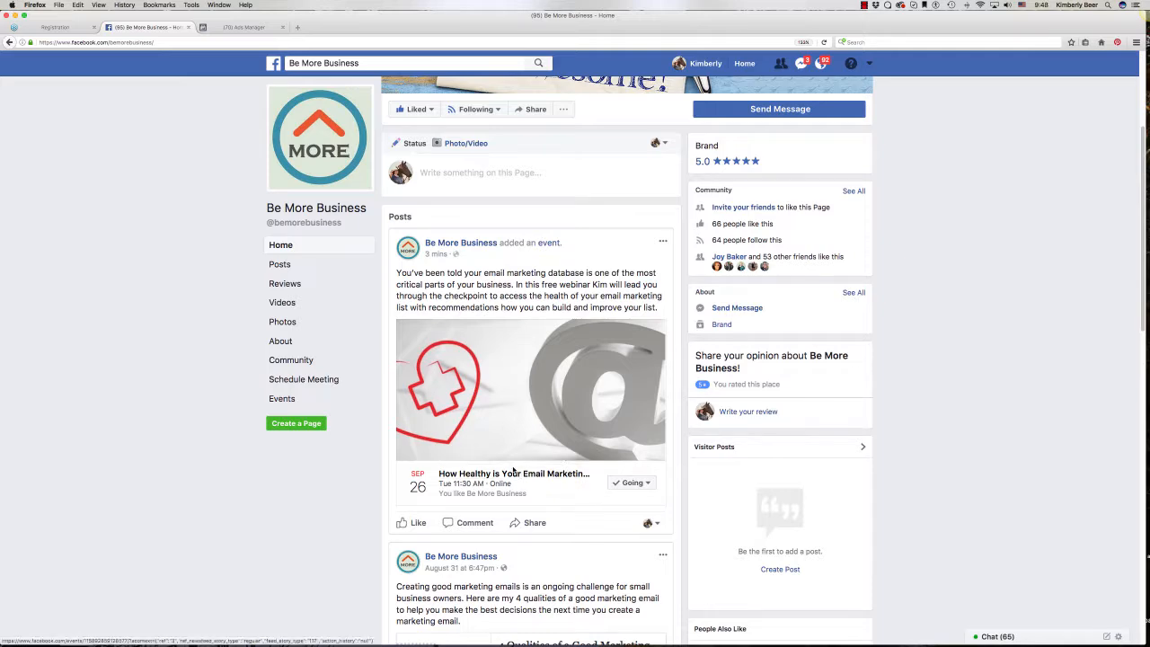
Step: Open the webinar event from the post, review its details and follow Find Tickets to the GoToWebinar registration page
{"action": "left_click", "coordinate": [512, 474]}
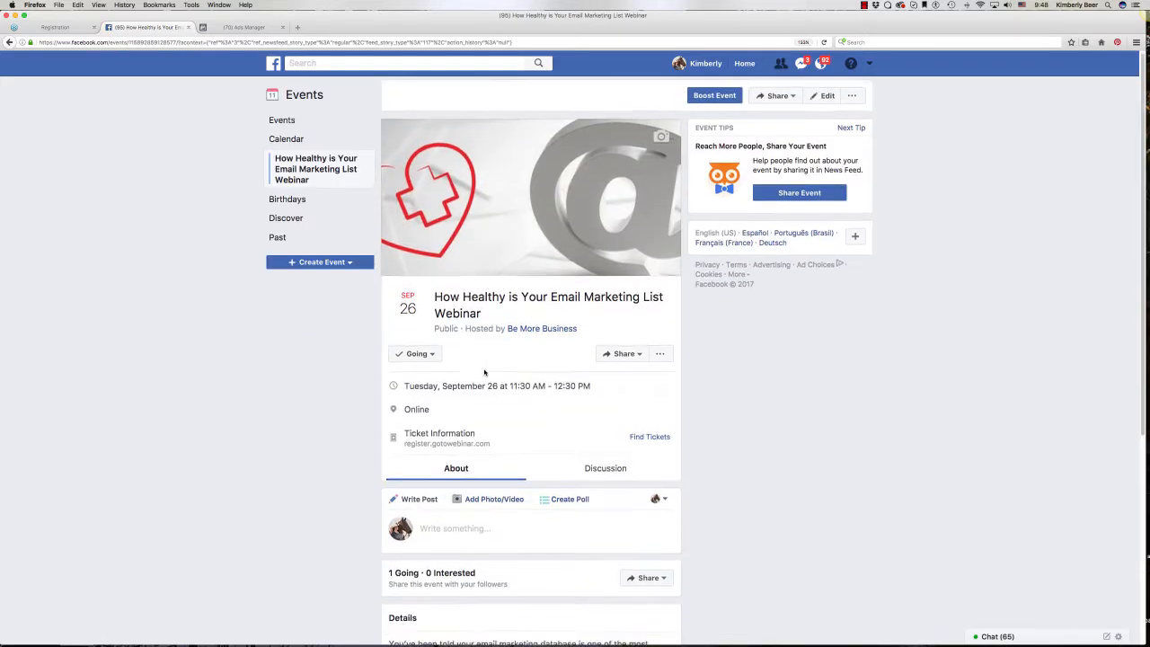
{"action": "scroll", "coordinate": [485, 485], "scroll_direction": "down", "scroll_amount": 5}
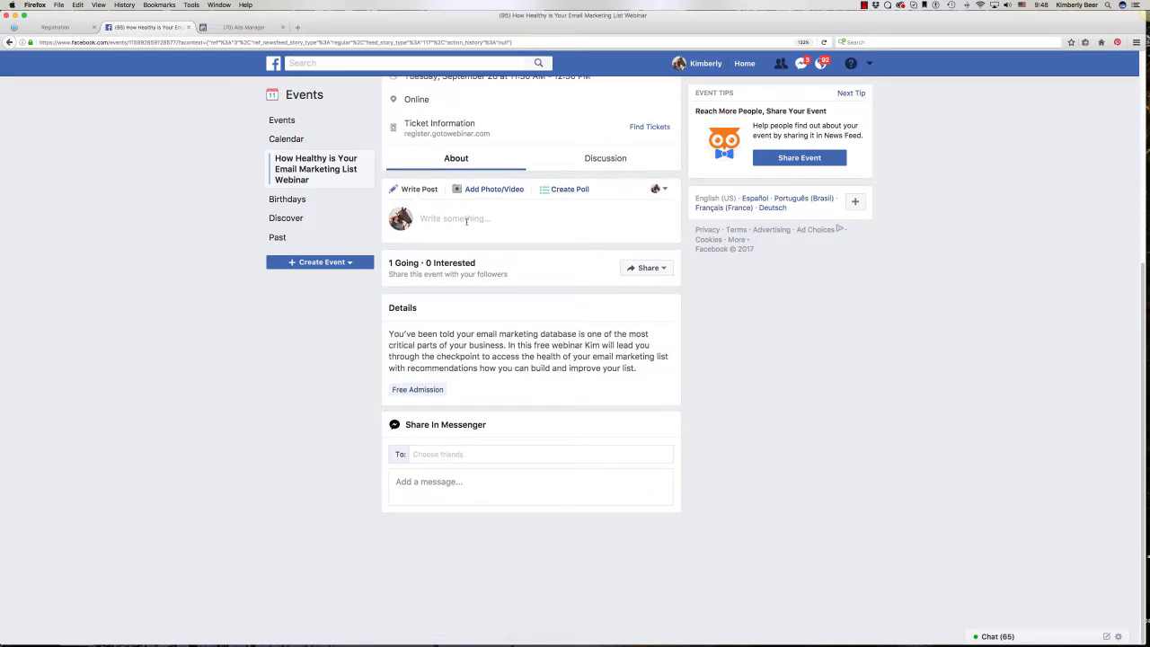
{"action": "scroll", "coordinate": [443, 268], "scroll_direction": "up", "scroll_amount": 3}
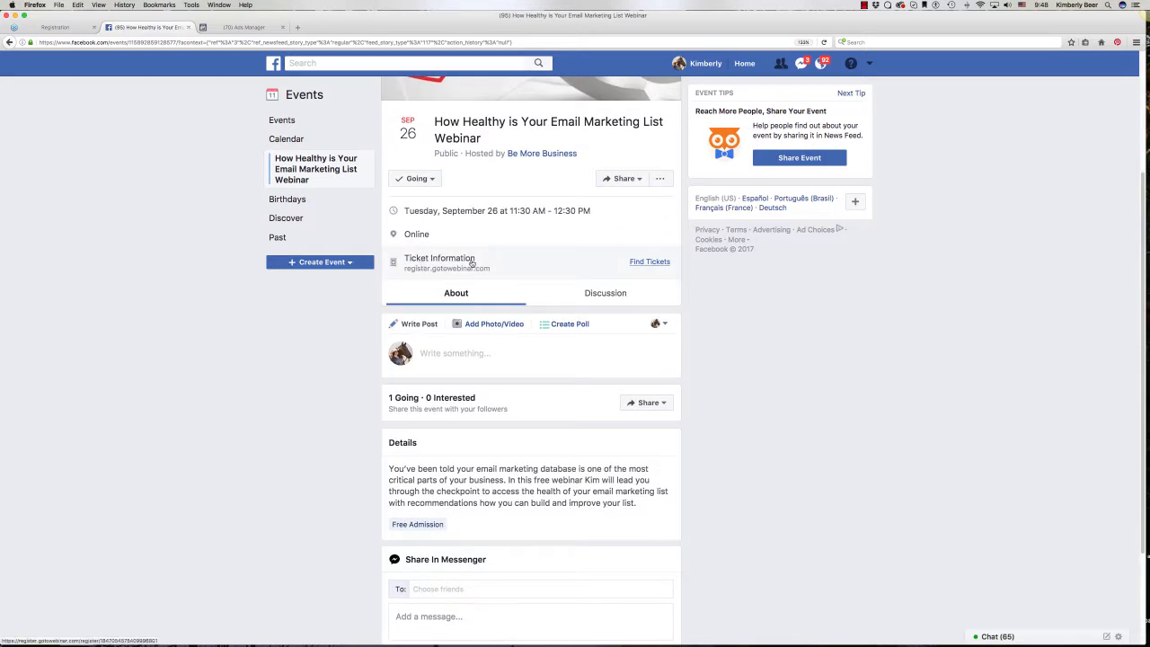
{"action": "left_click", "coordinate": [647, 262]}
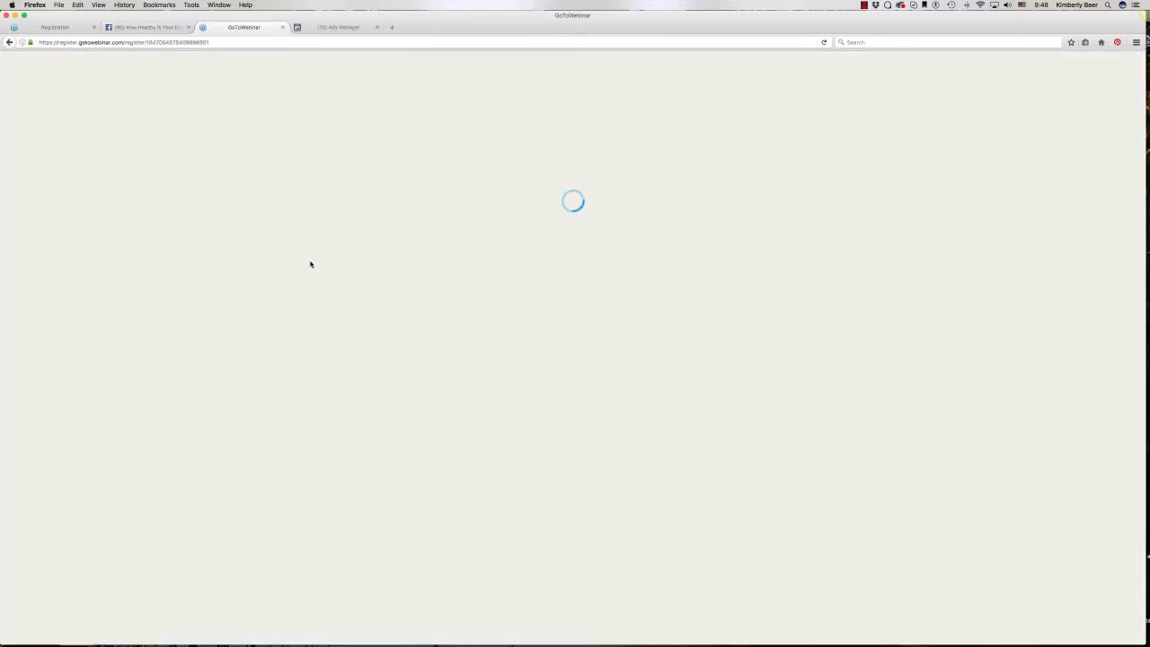